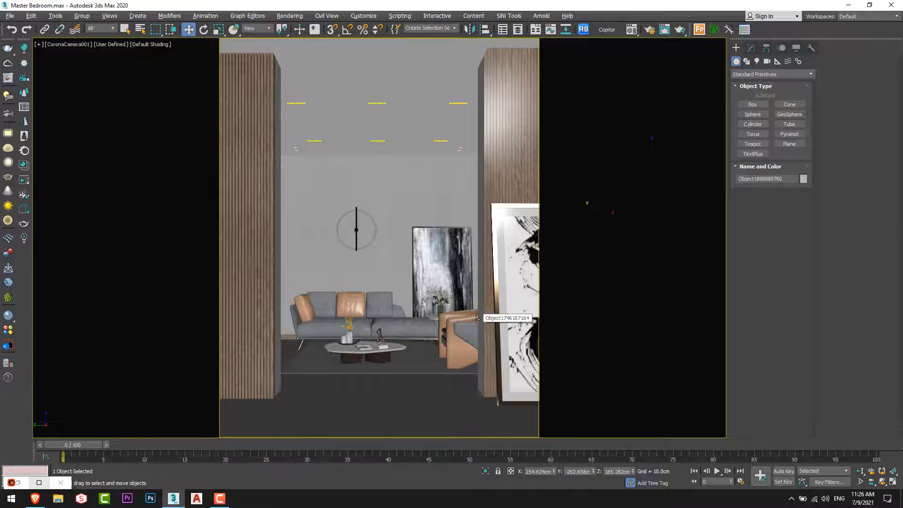
Examine the black-framed red panel standing outside the building in the perspective view.
key("alt+w")
right_click(491, 360)
key("alt+w")
middle_click_drag(491, 360, 298, 299)
scroll(424, 316, "down", 10)
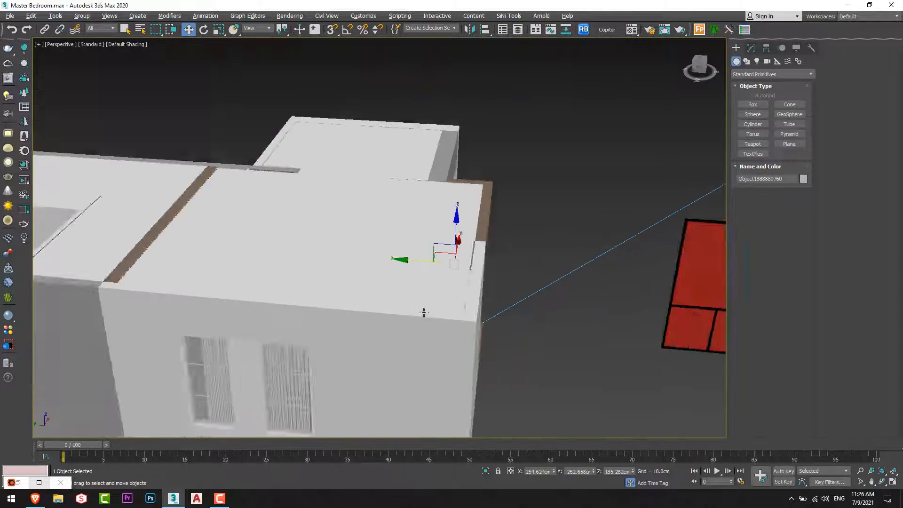
left_click(597, 312)
scroll(596, 311, "up", 5)
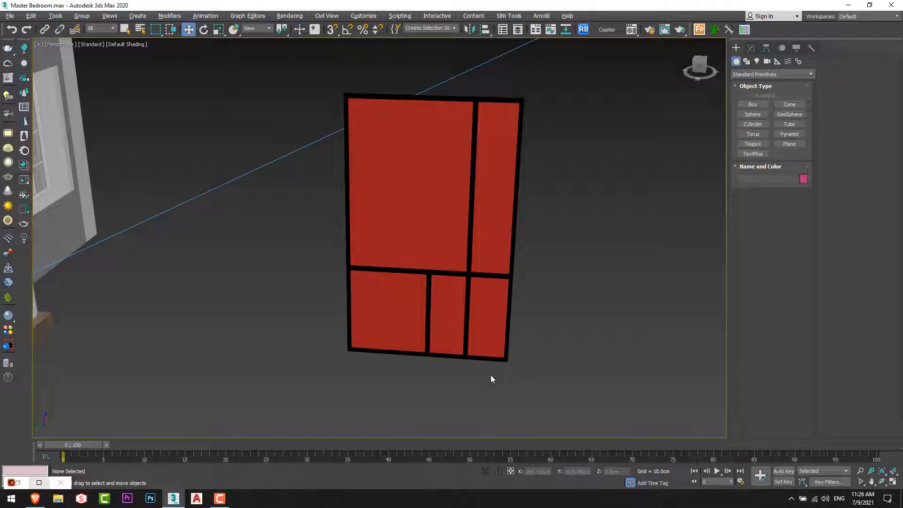
Switch to the browser and examine the Mondrian and coloured glass image results, enlarging several stained and industrial coloured glass references.
key("alt+Tab")
key("Tab")
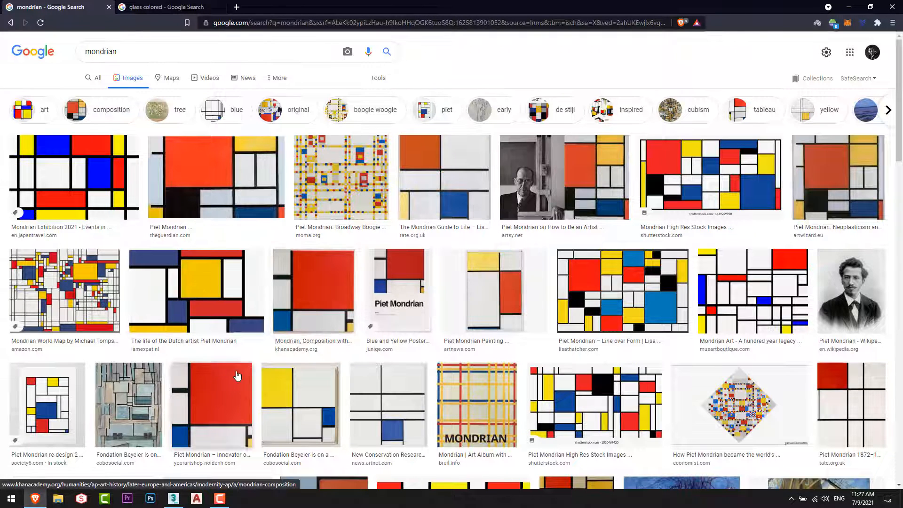
left_click(160, 7)
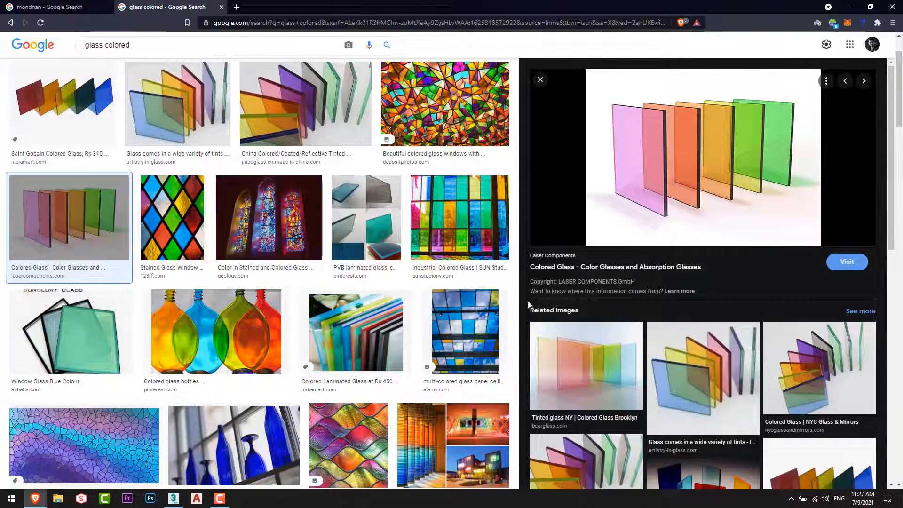
scroll(513, 293, "up", 2)
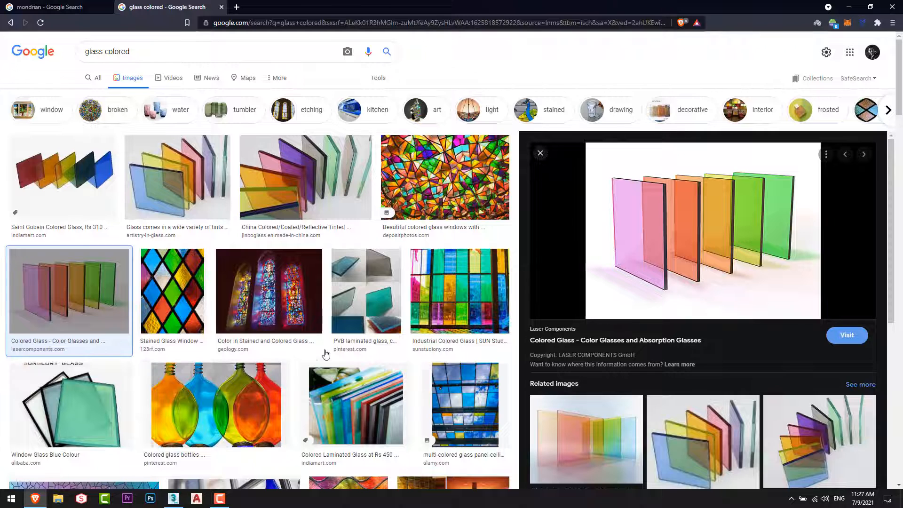
left_click(268, 290)
scroll(629, 193, "down", 2)
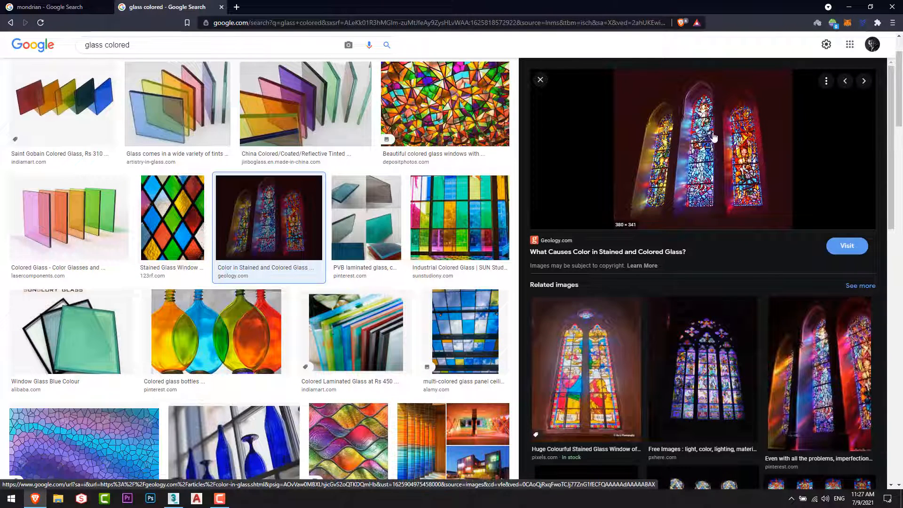
left_click(586, 372)
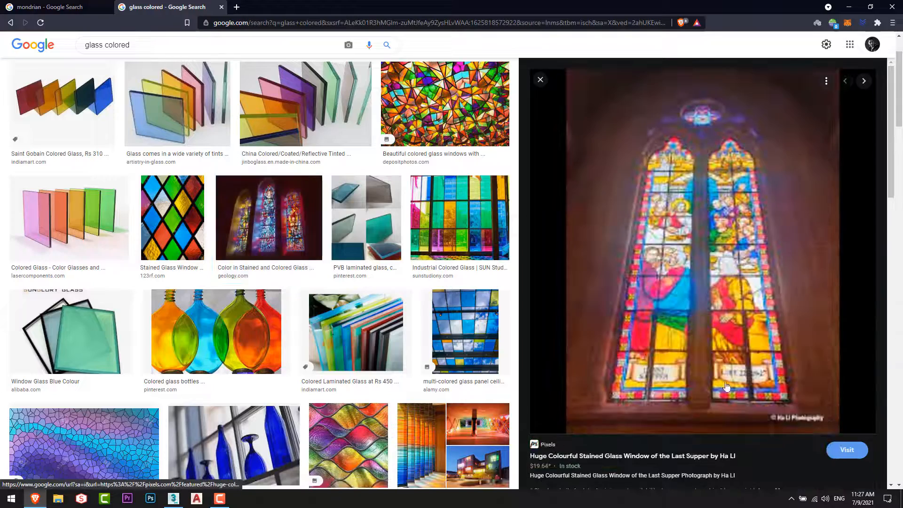
left_click(84, 443)
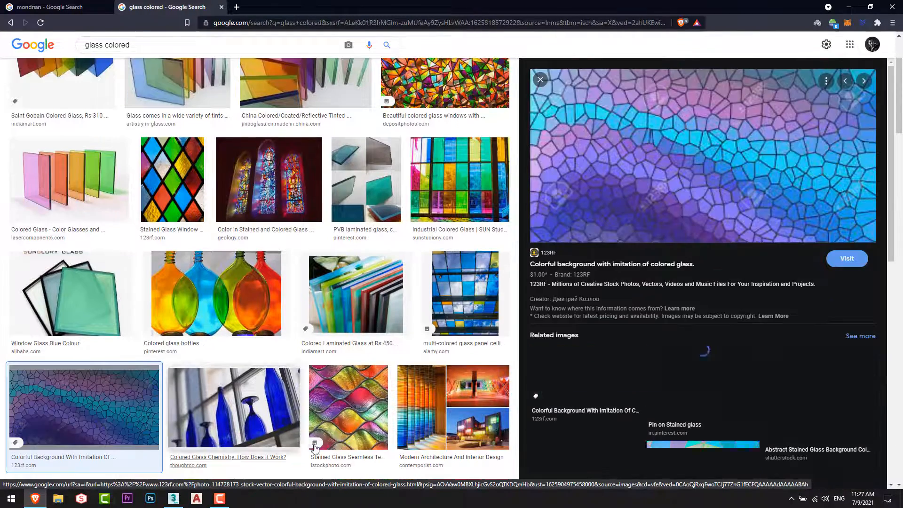
left_click(351, 426)
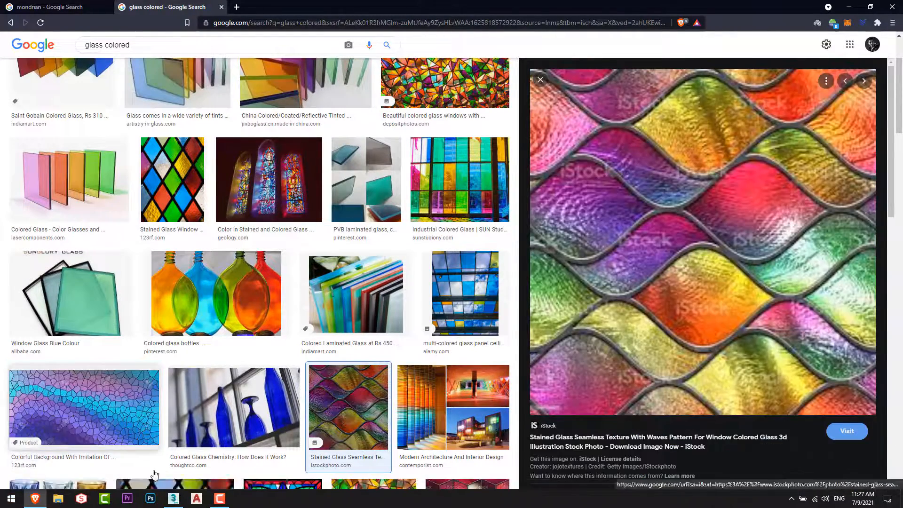
left_click(452, 184)
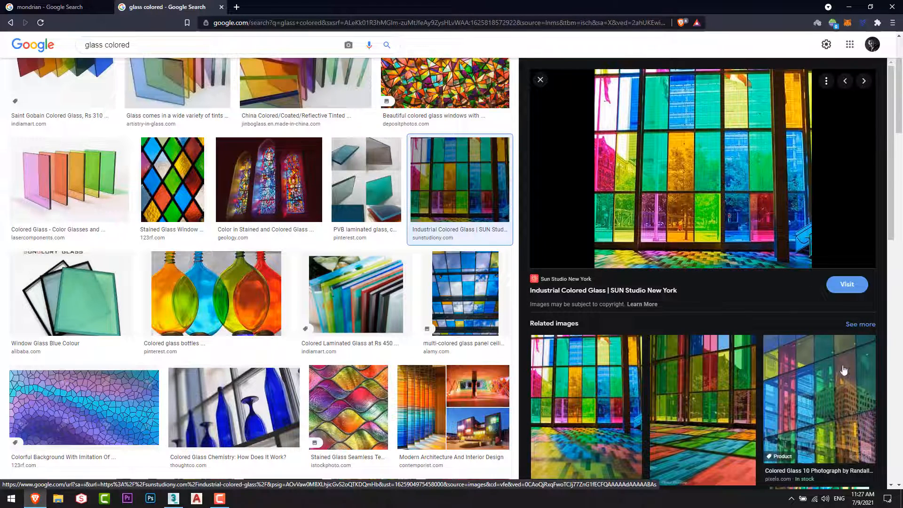
left_click(769, 401)
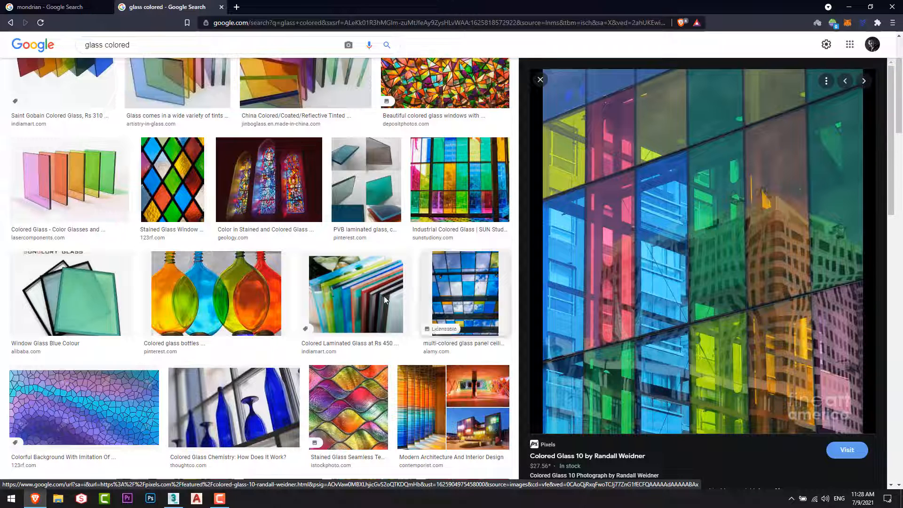
Switch back to 3ds Max and place its window side by side with the browser showing the Mondrian image results.
key("alt+Tab")
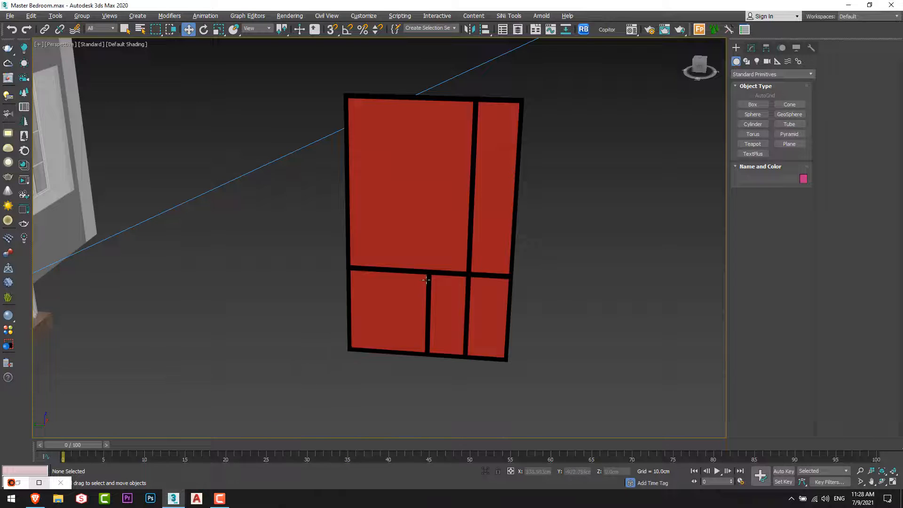
scroll(427, 280, "down", 3)
middle_click_drag(361, 285, 466, 289, "alt")
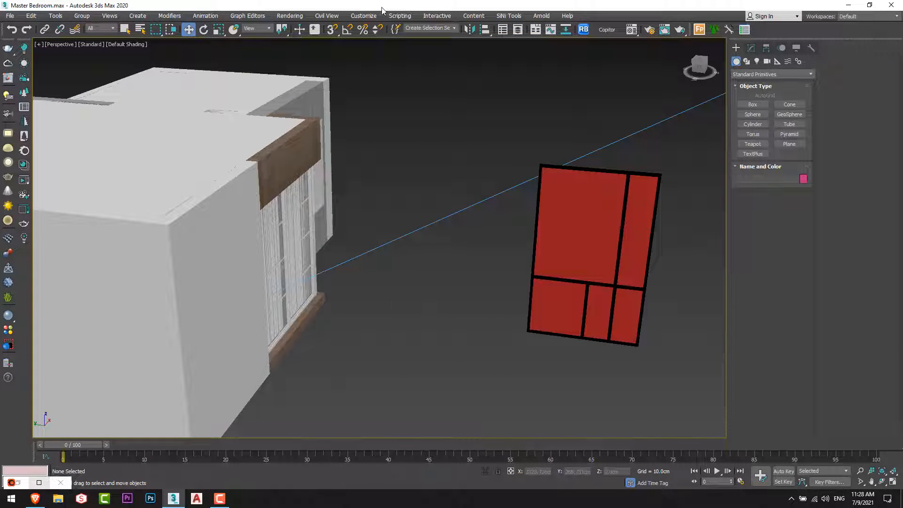
left_click_drag(364, 9, 768, 182)
left_click(207, 110)
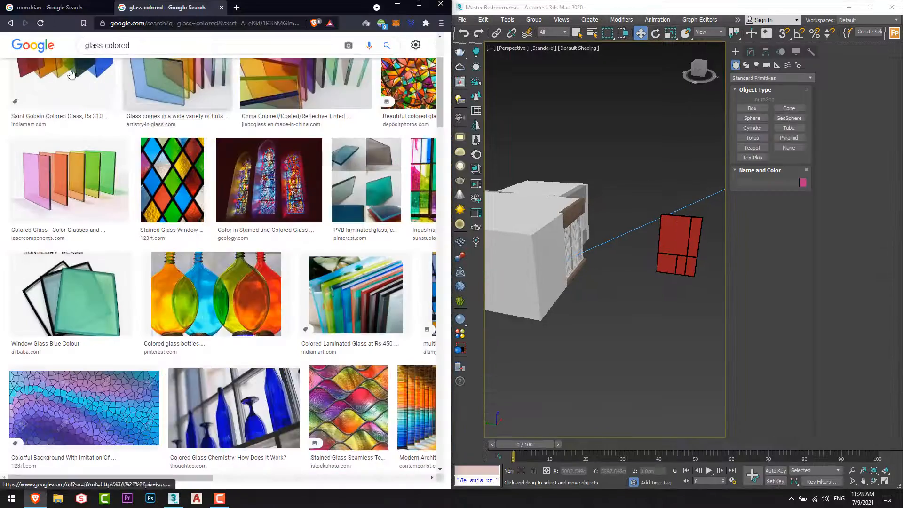
left_click(53, 8)
mouse_move(601, 188)
middle_mouse_down()
mouse_move(603, 198)
mouse_move(610, 193)
middle_mouse_up()
Open the Color Clipboard utility and sample the red of the shutterstock Mondrian image into the first swatch.
left_click(811, 51)
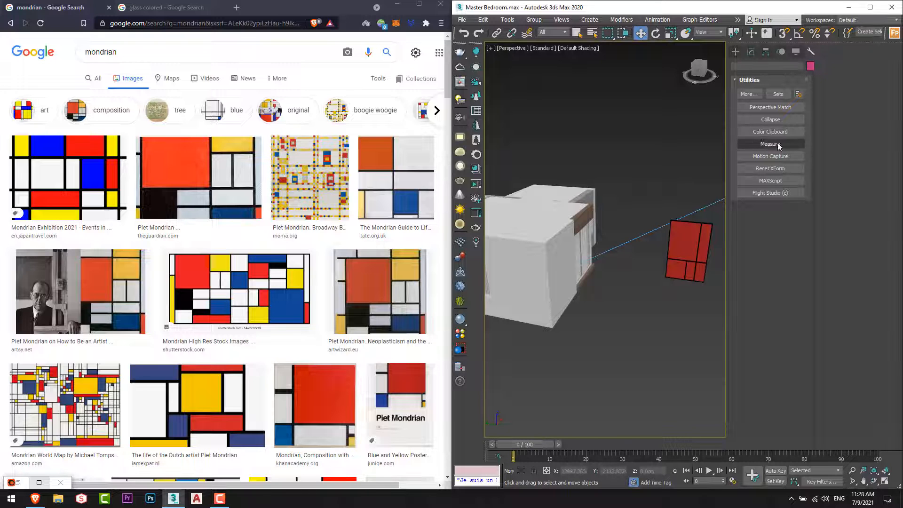
left_click(754, 132)
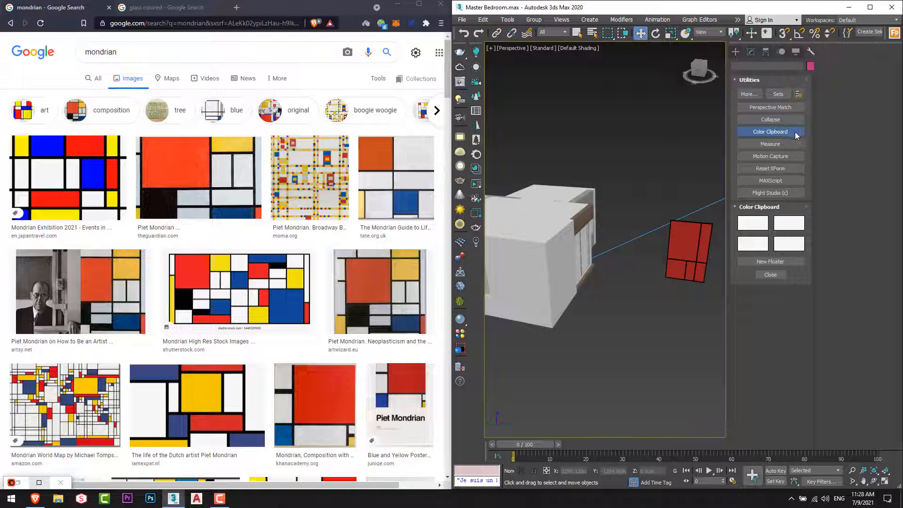
left_click(763, 228)
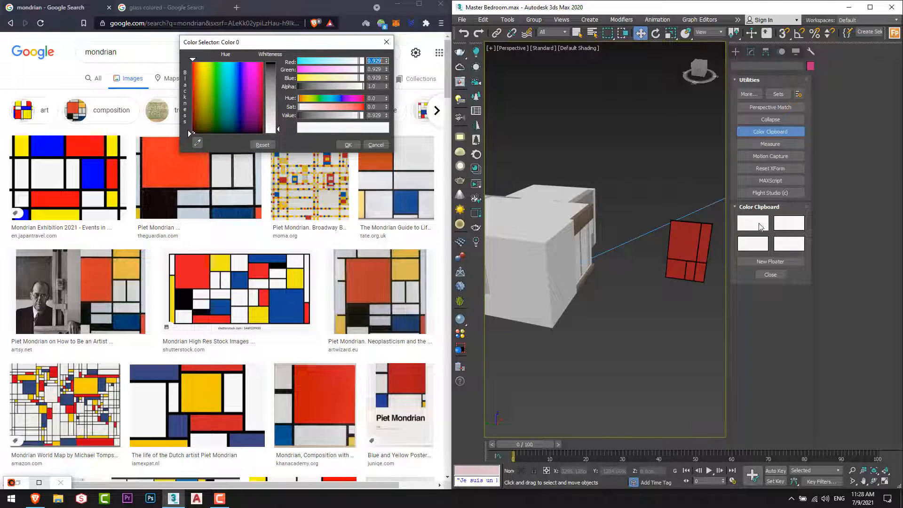
left_click(198, 143)
left_click(201, 140)
mouse_move(200, 142)
left_mouse_down()
mouse_move(180, 237)
mouse_move(363, 285)
mouse_move(196, 271)
left_mouse_up()
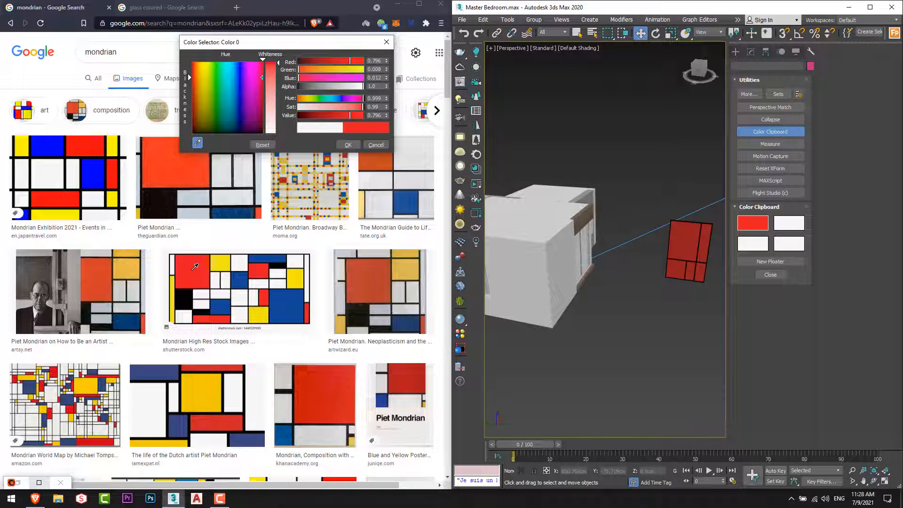
left_click(348, 144)
Sample the blue of the same Mondrian image into the second clipboard swatch.
left_click(793, 228)
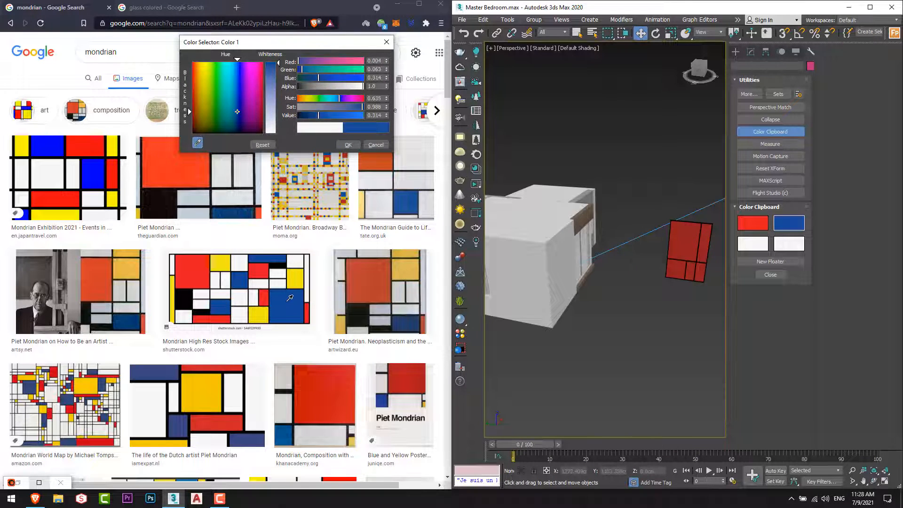
left_click(287, 303)
left_click(353, 147)
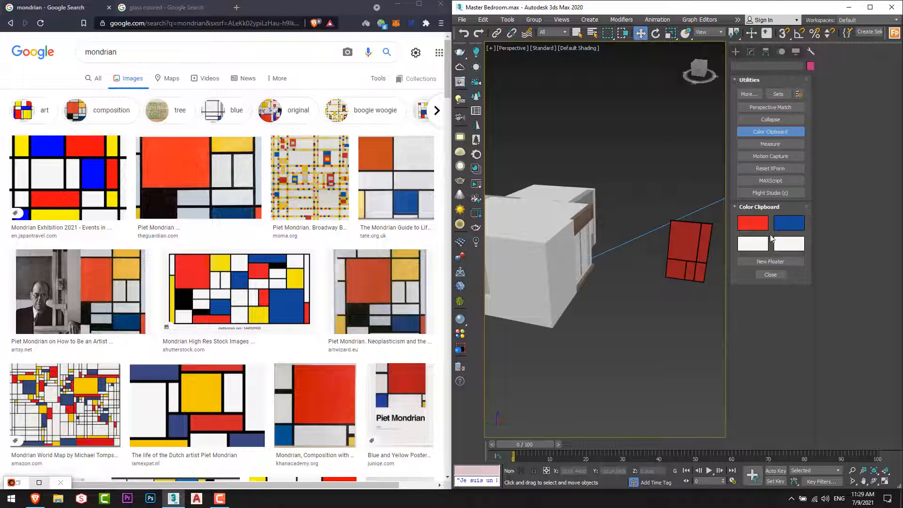
Sample the yellow of the same Mondrian image into the third clipboard swatch.
left_click(755, 244)
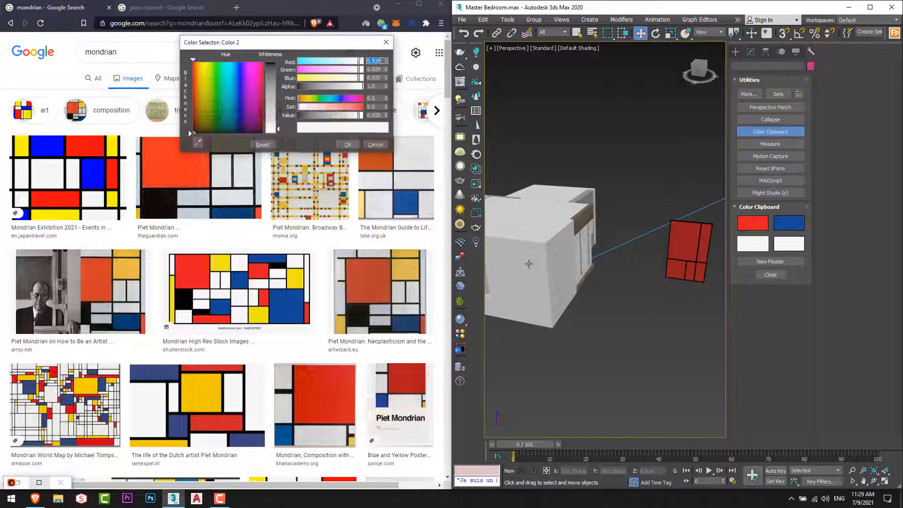
left_click(198, 143)
left_click(225, 261)
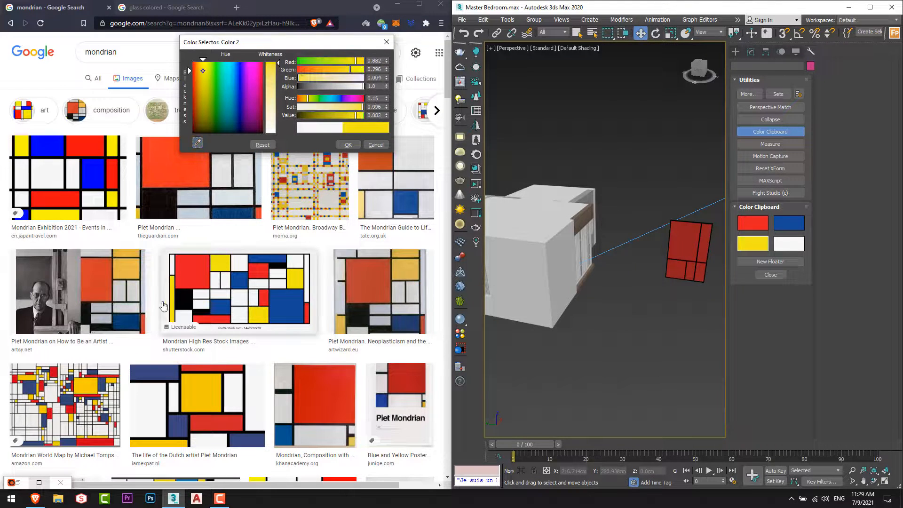
left_click(349, 145)
Sample the white of the same Mondrian image into the fourth clipboard swatch.
left_click(794, 248)
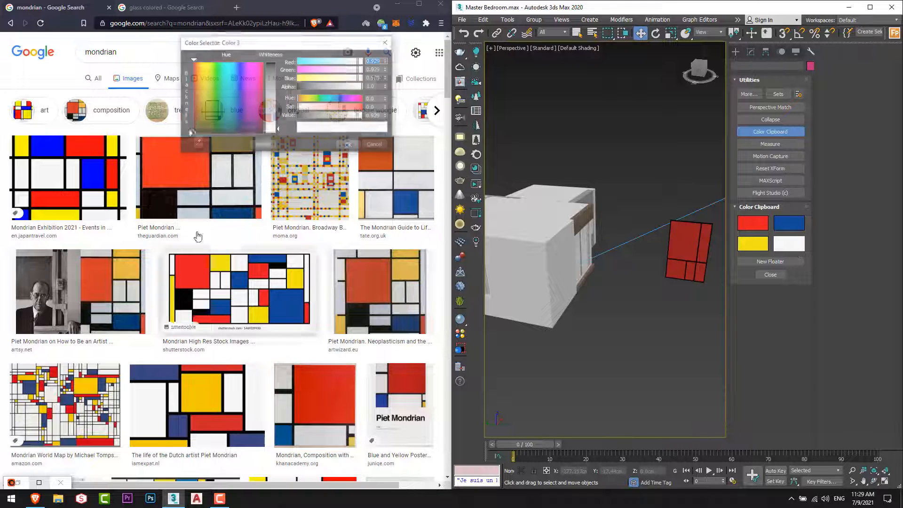
left_click(198, 144)
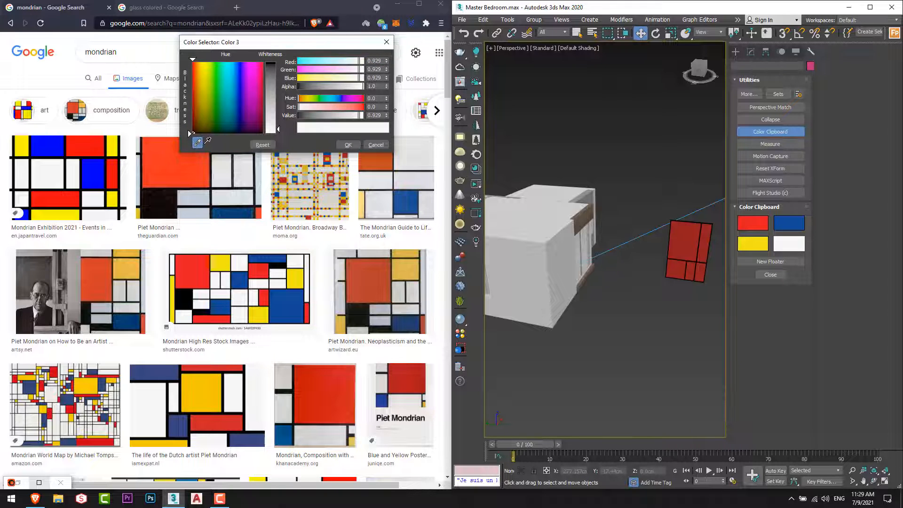
left_click(242, 299)
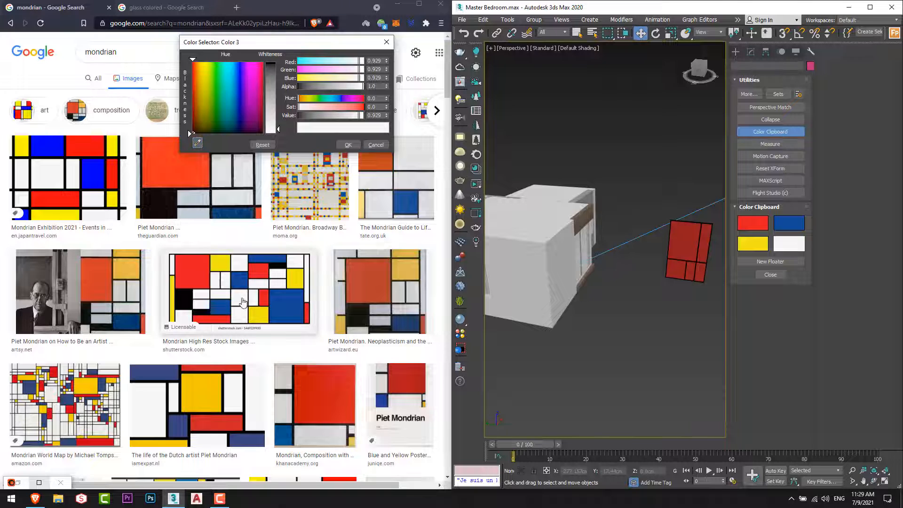
left_click(348, 145)
Maximize 3ds Max, select all parts of the red framed panel and move them in Top view into the opening between the two rooms.
left_click_drag(565, 9, 229, 0)
scroll(495, 297, "down", 5)
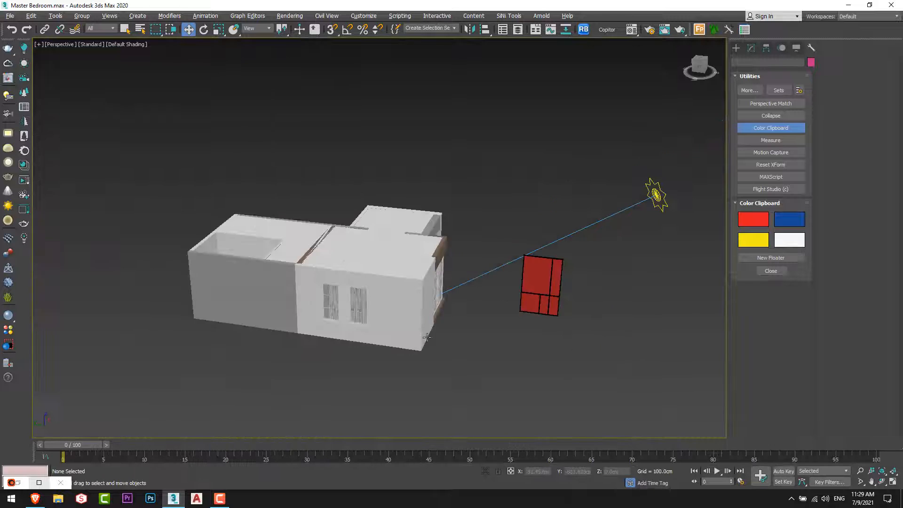
scroll(542, 300, "up", 2)
scroll(567, 330, "up", 3)
middle_click_drag(567, 331, 575, 356, "alt")
left_click_drag(581, 370, 510, 321)
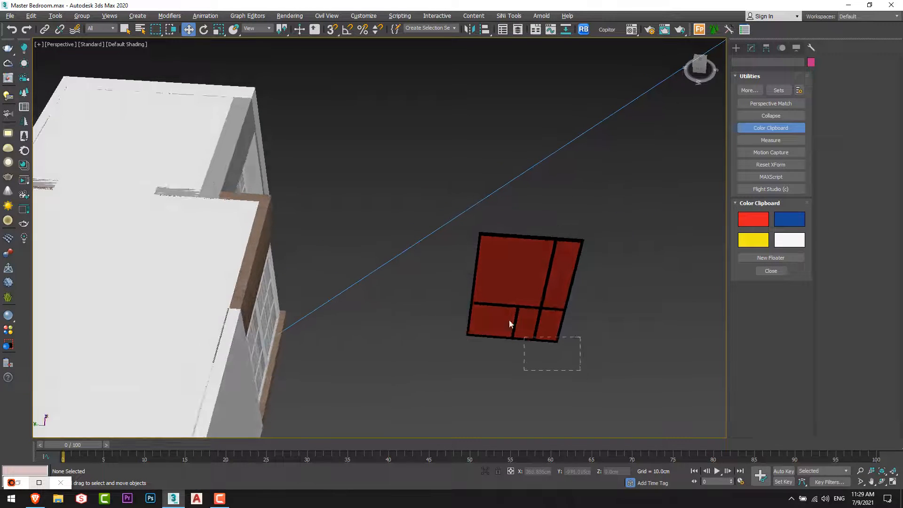
left_click_drag(466, 243, 467, 238)
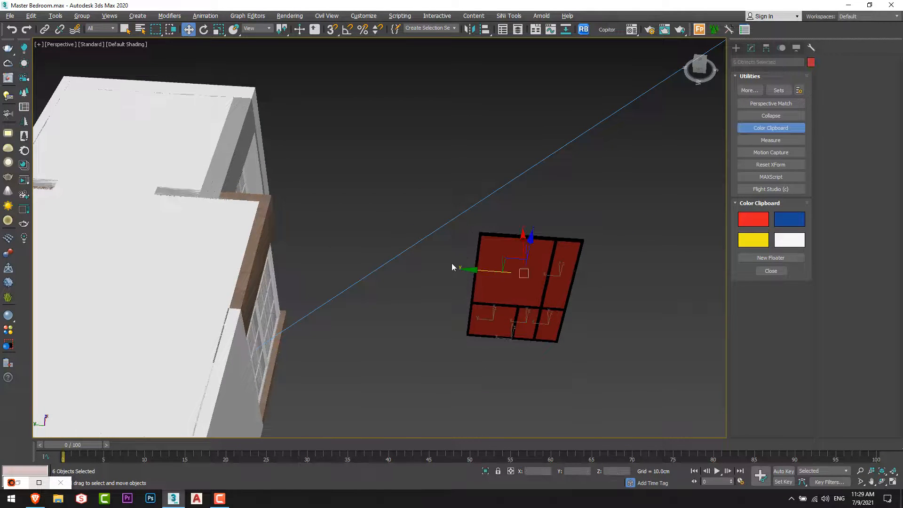
key("t")
scroll(329, 166, "down", 10)
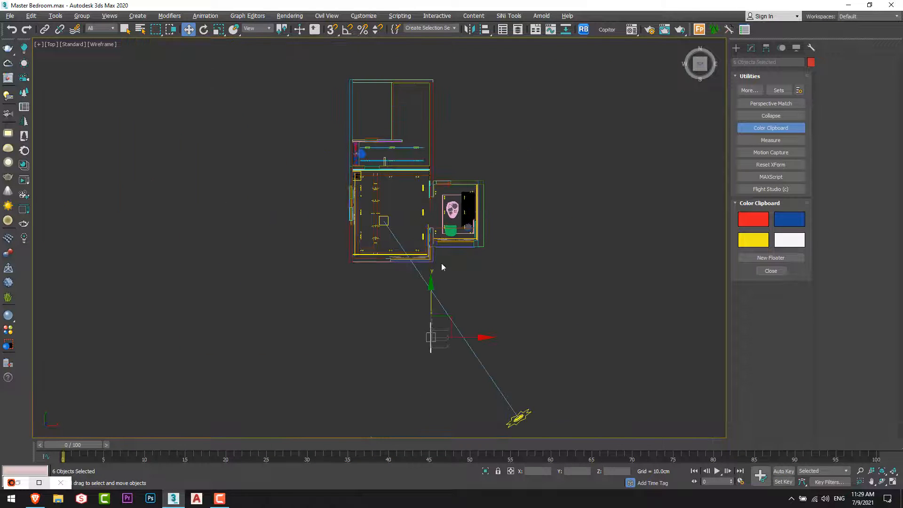
left_click_drag(429, 305, 430, 169)
Turn on snapping and align the end of the framed panel with the wall edge of the opening.
scroll(428, 207, "up", 5)
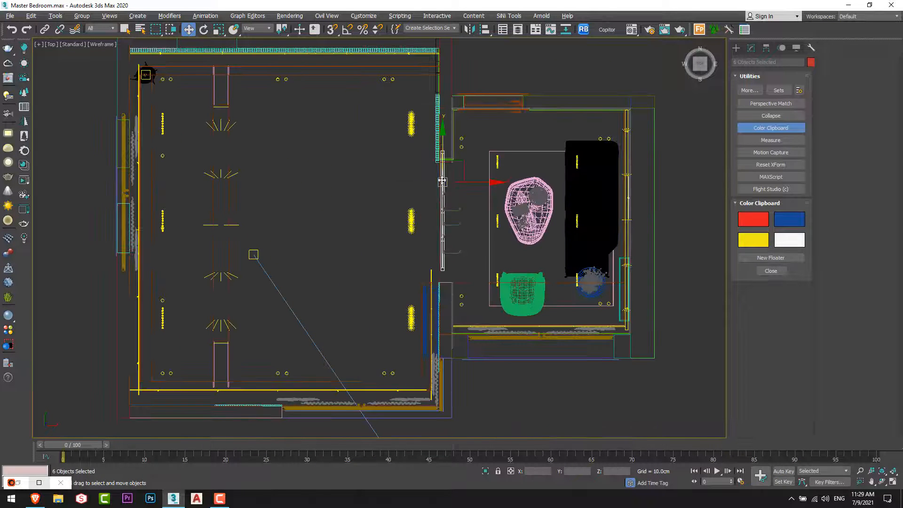
scroll(444, 169, "up", 8)
key("s")
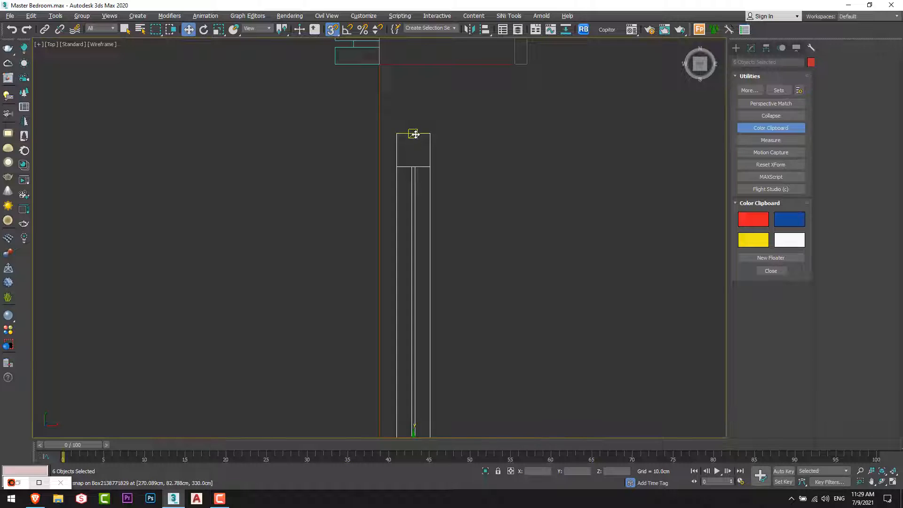
left_click_drag(416, 137, 436, 89)
left_click(469, 203)
Maximize the camera view and run an interactive Corona render to check the red panel, stopping it once the image has cleared.
key("alt+w")
left_click(330, 360)
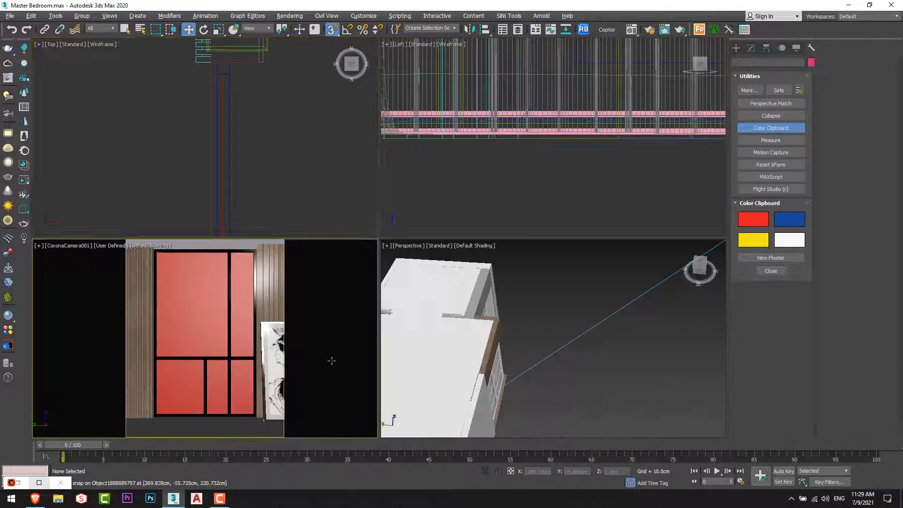
key("alt+w")
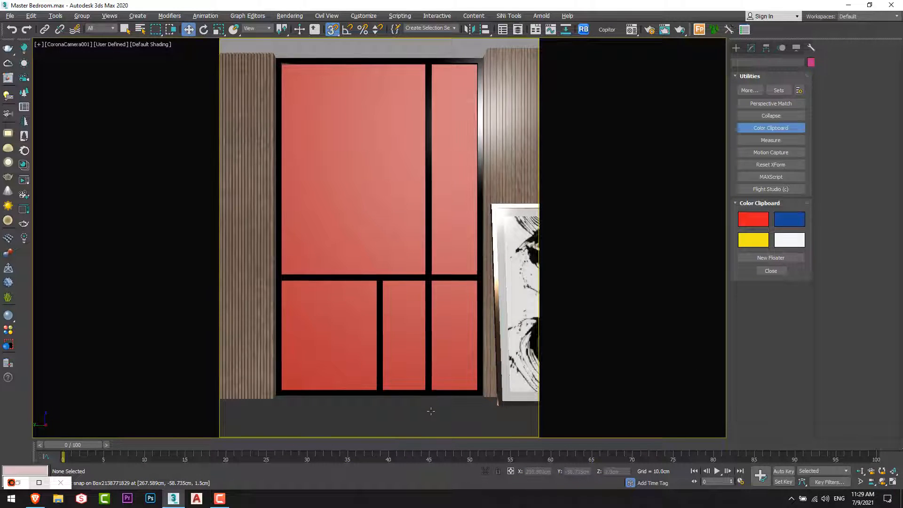
left_click(737, 49)
left_click(24, 180)
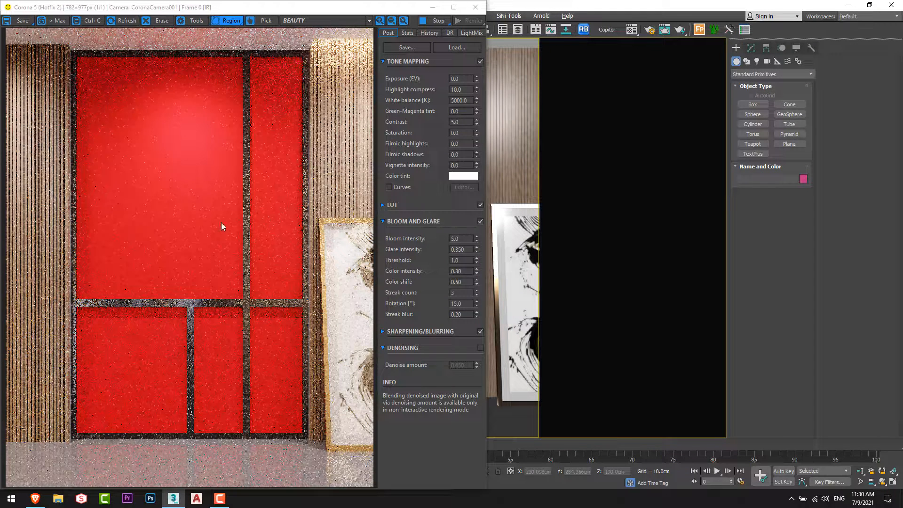
left_click(438, 20)
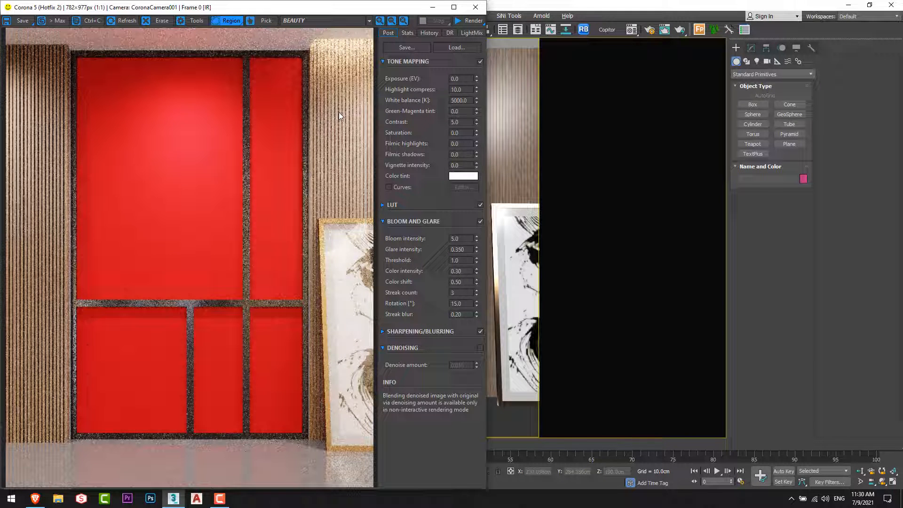
Minimize the render window, select the large upper red pane and turn off snapping for free movement.
left_click(432, 7)
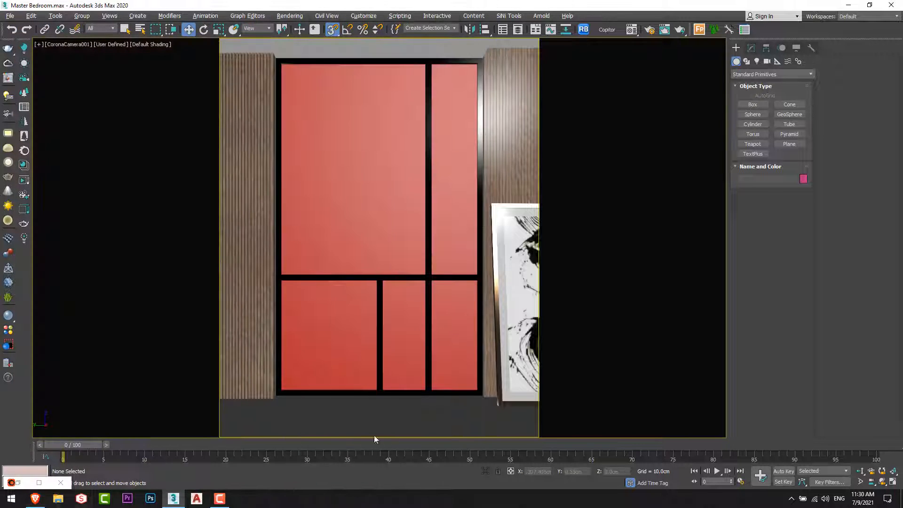
left_click(374, 276)
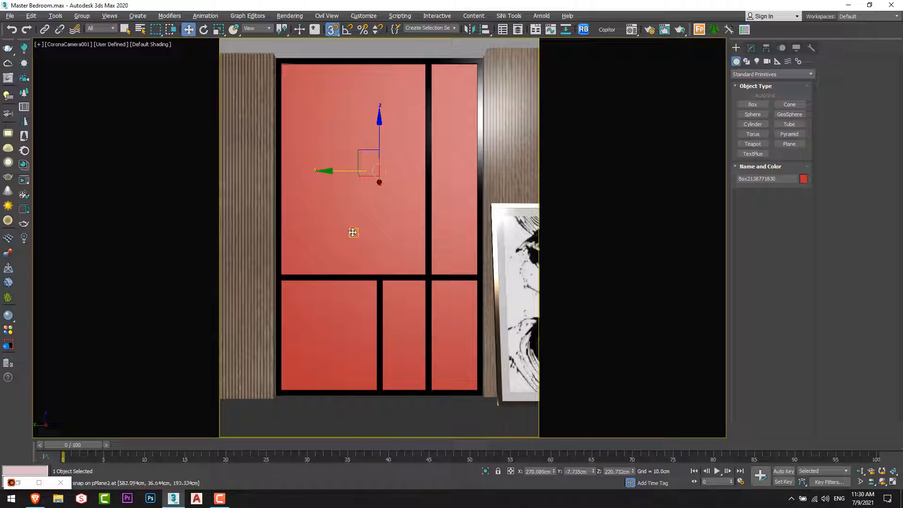
key("s")
mouse_move(340, 171)
left_mouse_down()
mouse_move(418, 176)
mouse_move(289, 178)
mouse_move(351, 183)
mouse_move(340, 183)
left_mouse_up()
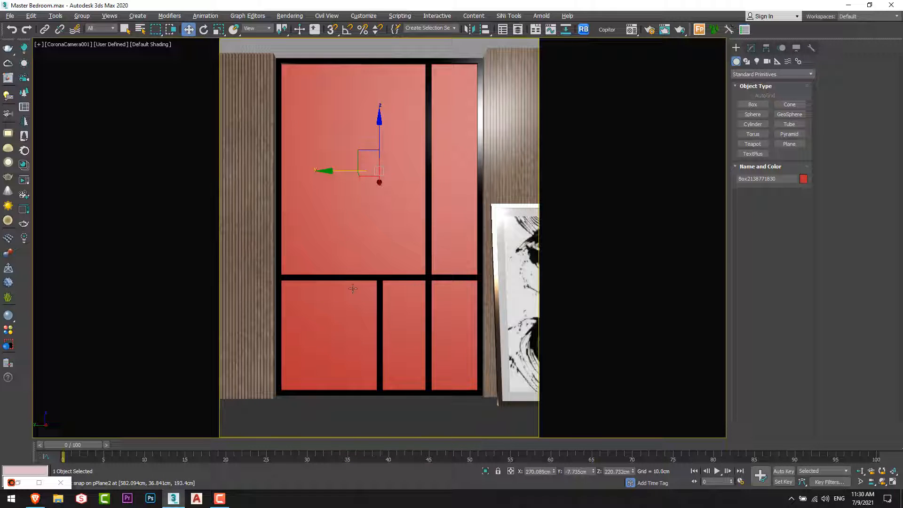
Test-move each of the four smaller red panes to check that they are separate objects, undoing every move.
left_click(390, 320)
left_click_drag(365, 333, 468, 334)
key("ctrl+z")
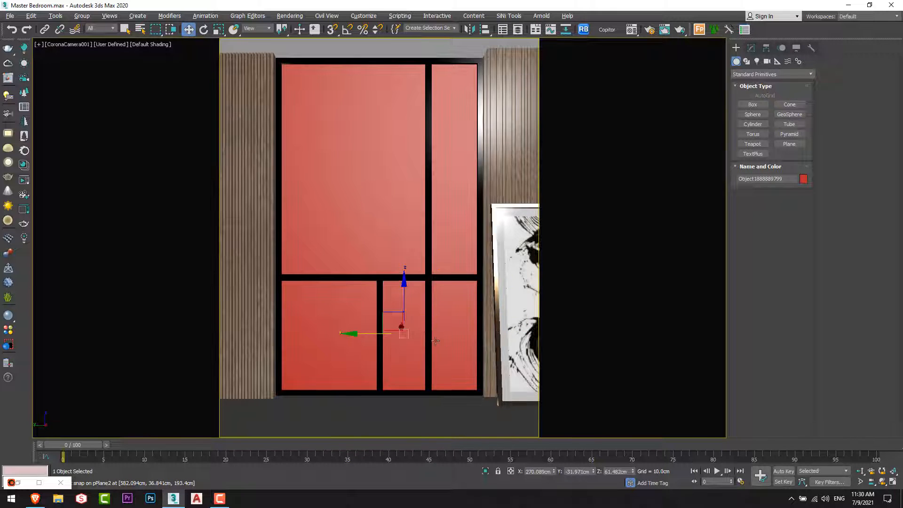
left_click(297, 322)
left_click_drag(291, 335, 339, 360)
key("ctrl+z")
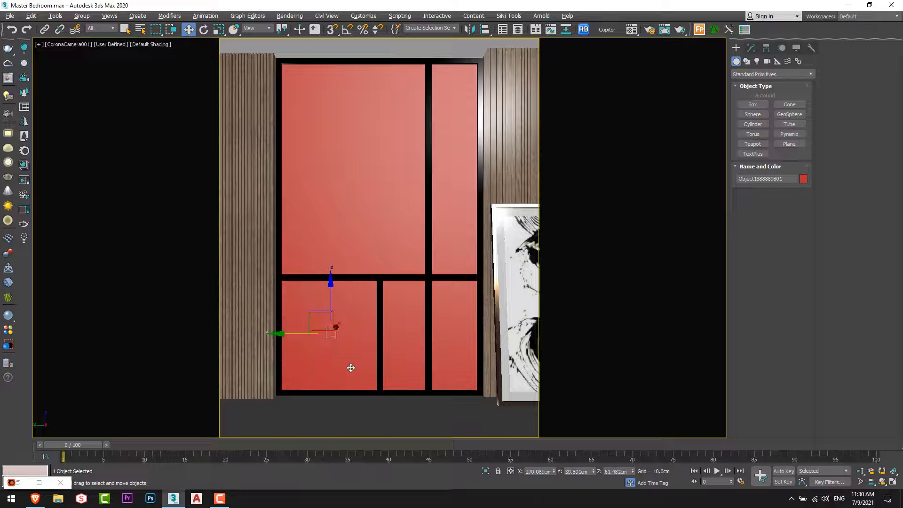
left_click(441, 360)
left_click_drag(444, 331, 501, 334)
key("ctrl+z")
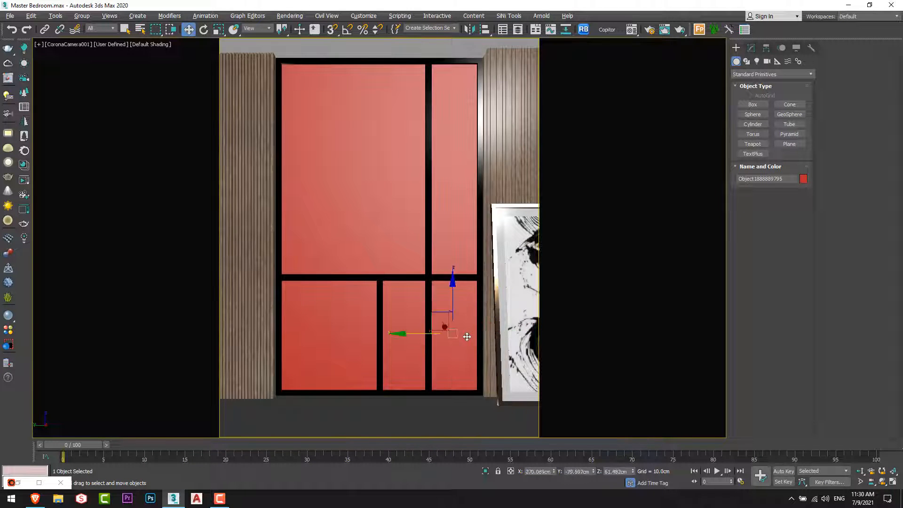
left_click(466, 199)
left_click_drag(415, 171, 427, 177)
key("ctrl+z")
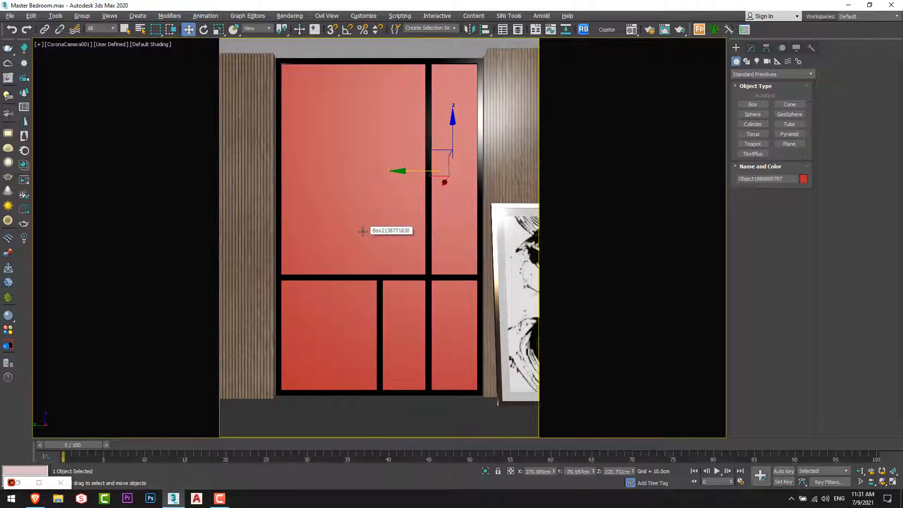
Load Glass Clear from the Glass category of the Corona Material Library into the first Material Editor slot.
key("m")
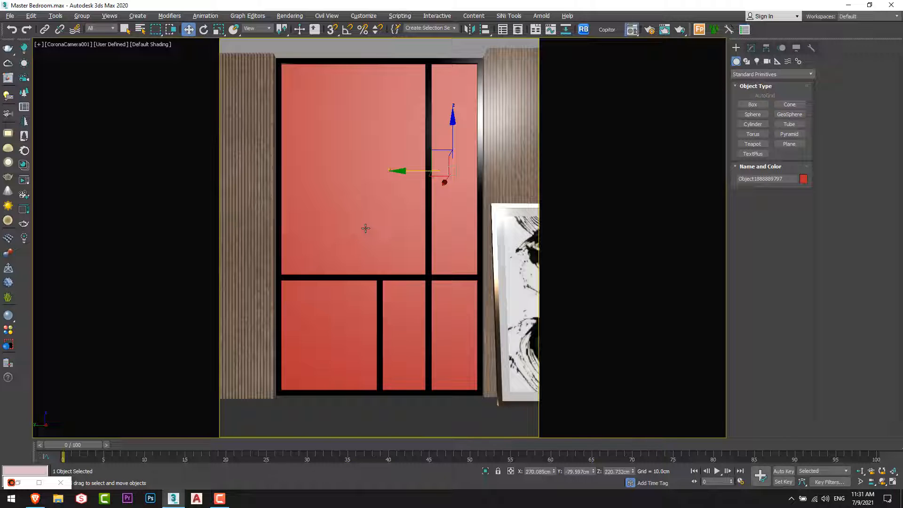
left_click_drag(627, 94, 626, 94)
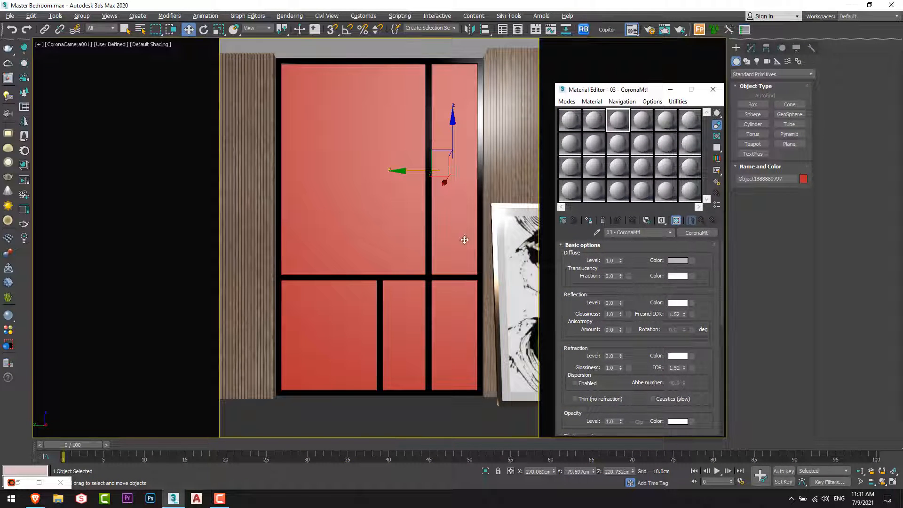
left_click(343, 210)
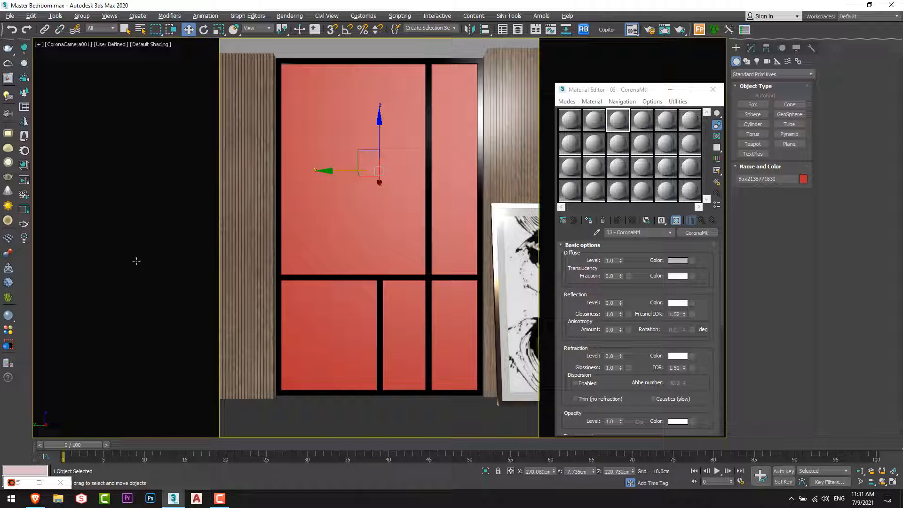
left_click(21, 172)
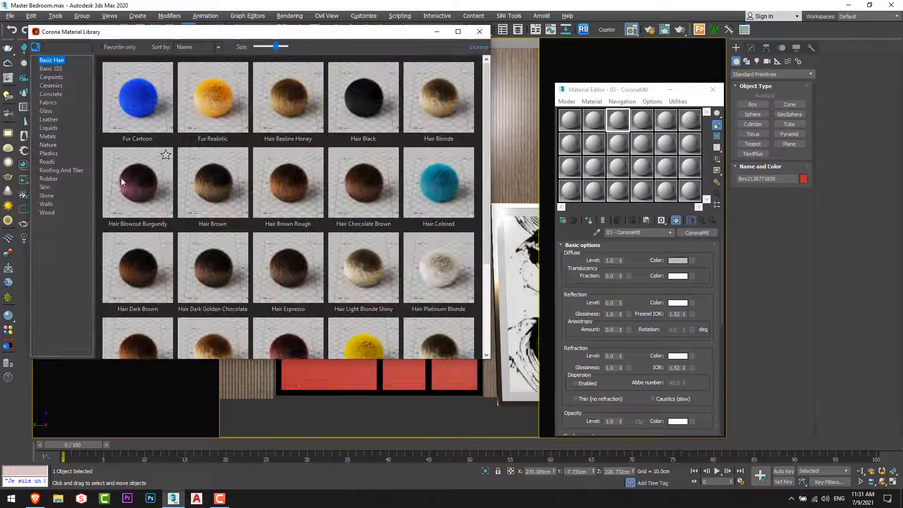
left_click_drag(93, 36, 99, 50)
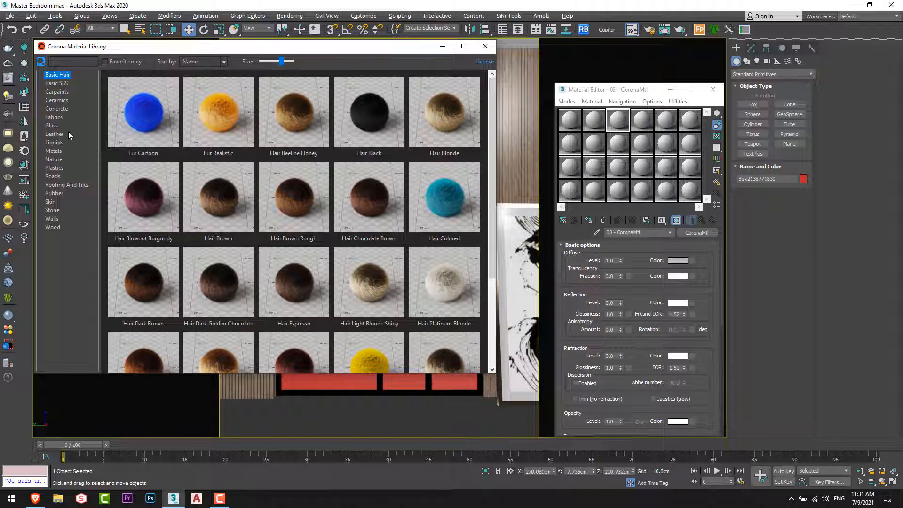
left_click(50, 126)
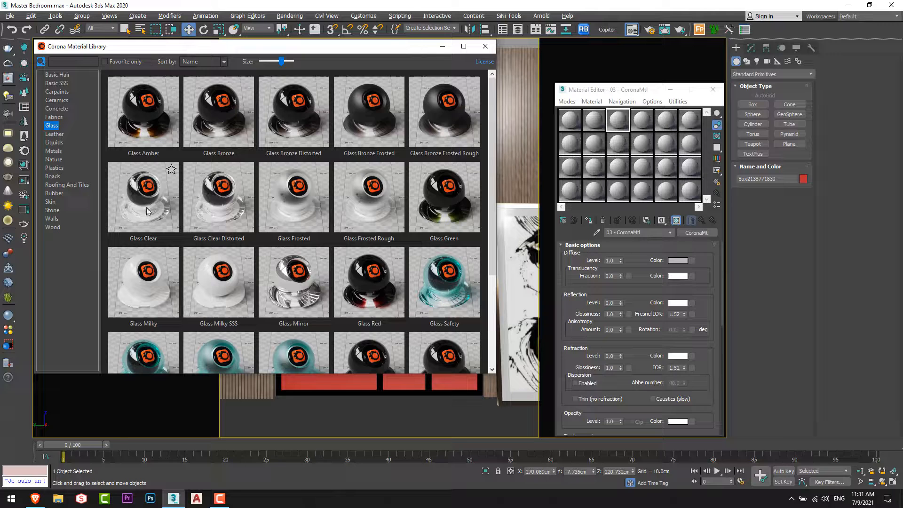
left_click_drag(143, 195, 482, 161)
left_click(485, 47)
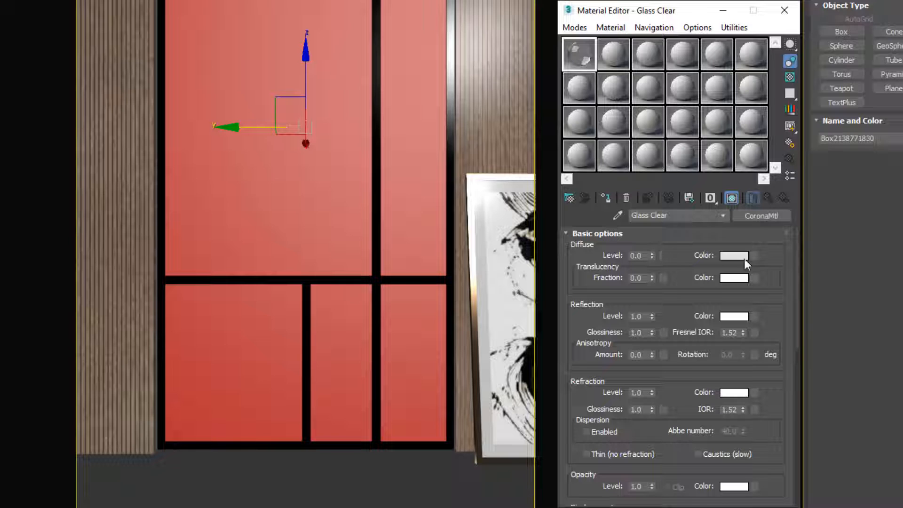
Examine the Glass Clear material's diffuse, reflection and refraction settings, including its reflection colour.
left_click_drag(696, 254, 694, 227)
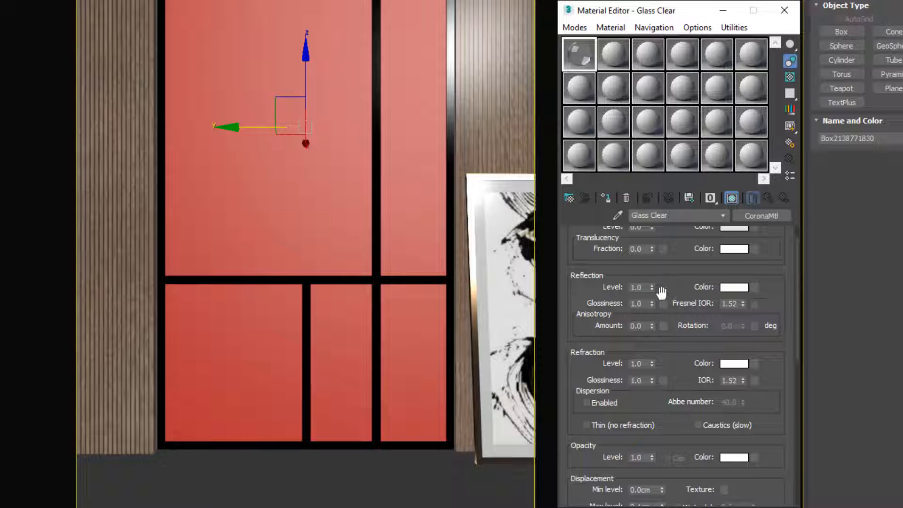
left_click_drag(662, 292, 663, 280)
left_click(734, 275)
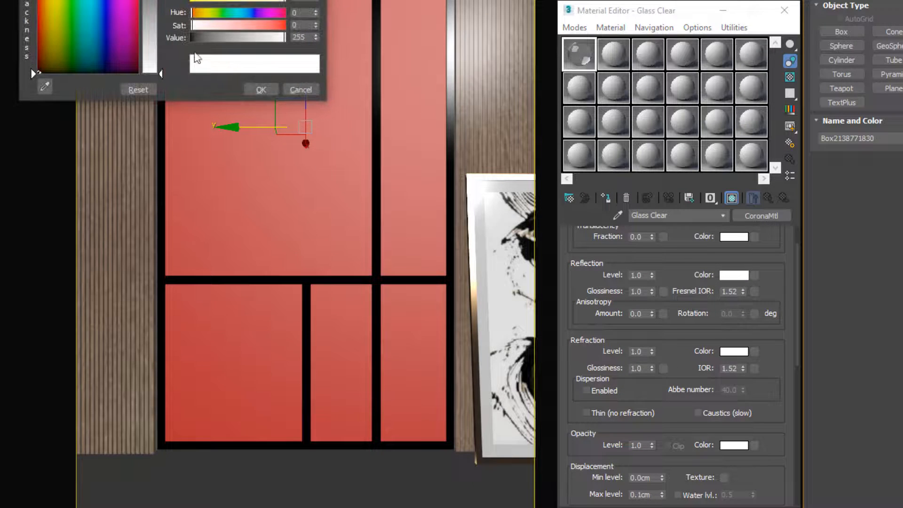
left_click(298, 88)
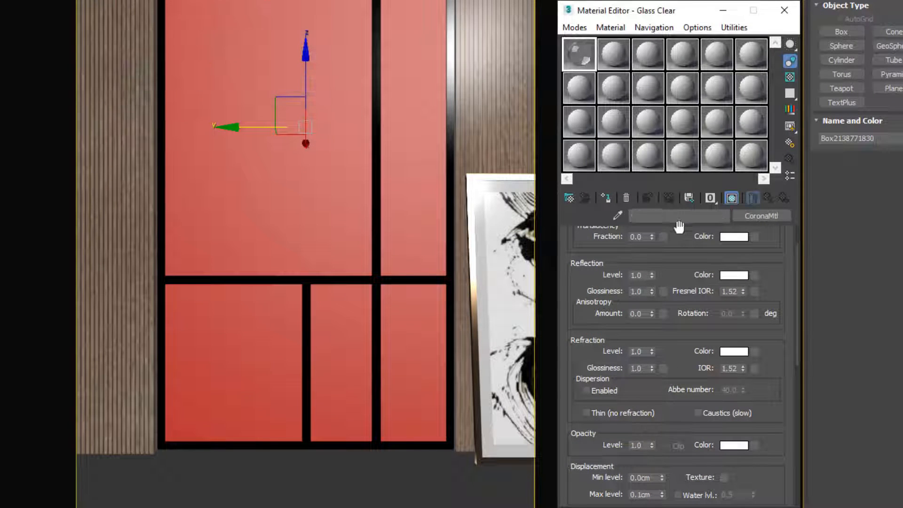
scroll(675, 272, "down", 1)
scroll(585, 270, "down", 3)
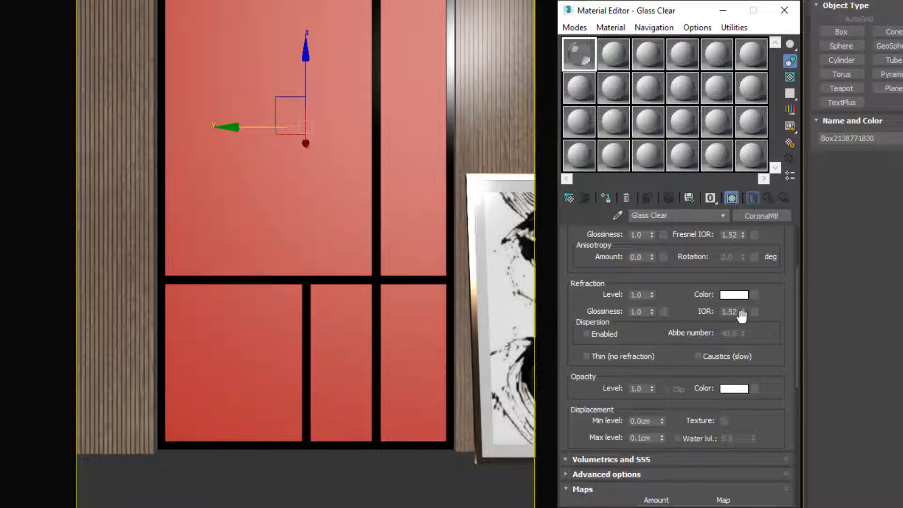
left_click_drag(776, 301, 768, 419)
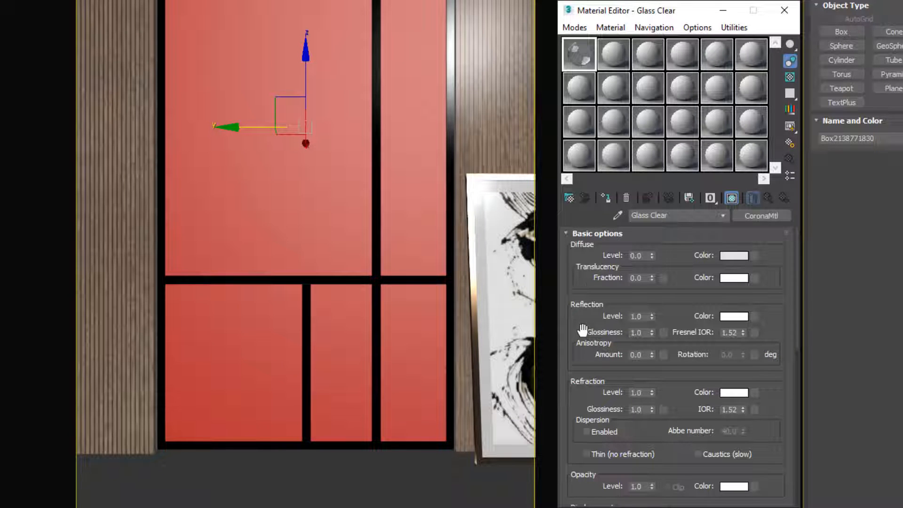
Copy the Glass Clear material into the second material slot and rename the copy Red Glass.
left_click(619, 57)
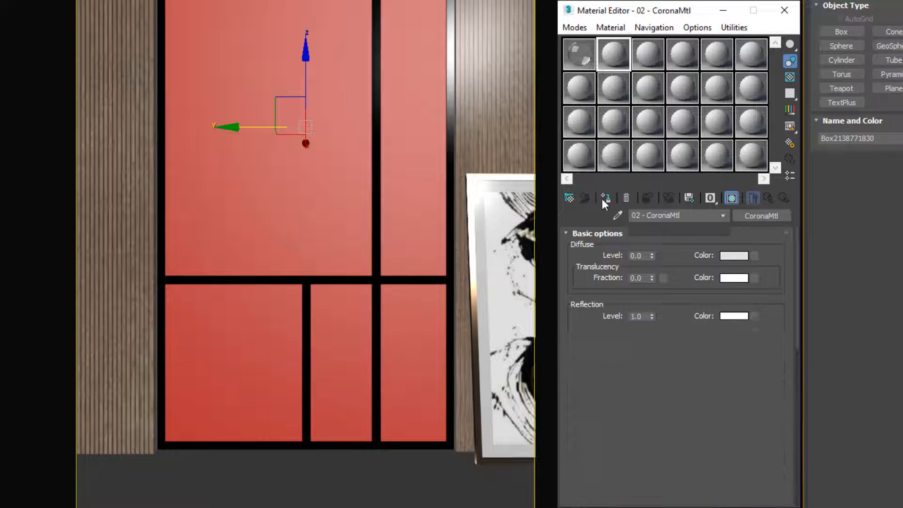
double_click(662, 216)
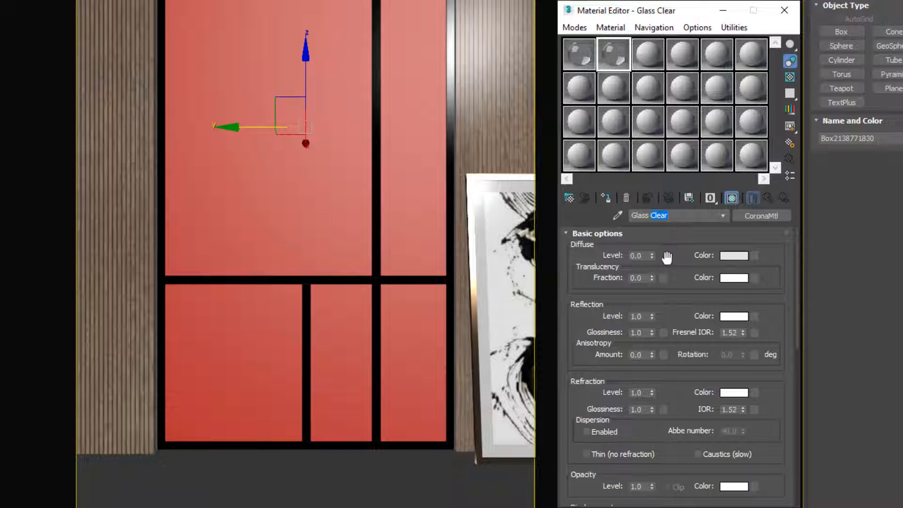
left_click(632, 216)
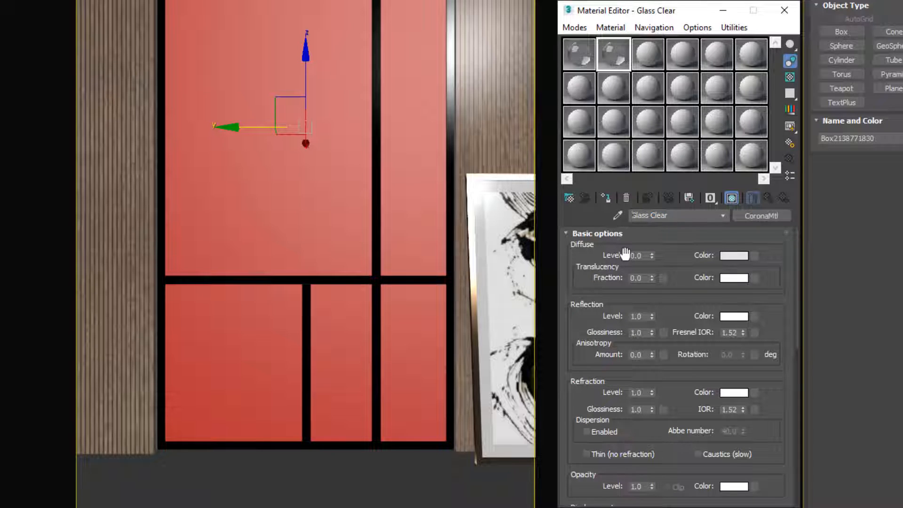
type("Red Glass")
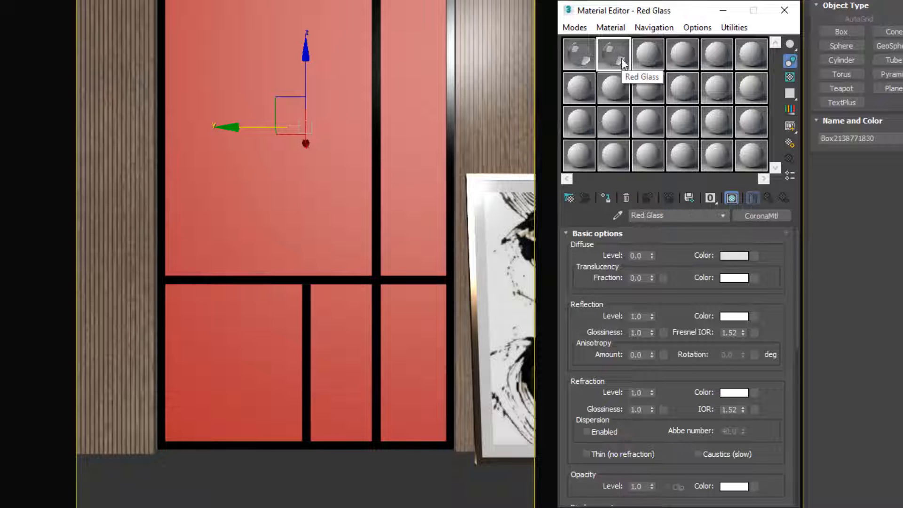
Copy the Red Glass material into the third and fourth slots and name the fourth one Yellow Glass.
left_click_drag(617, 59, 651, 58)
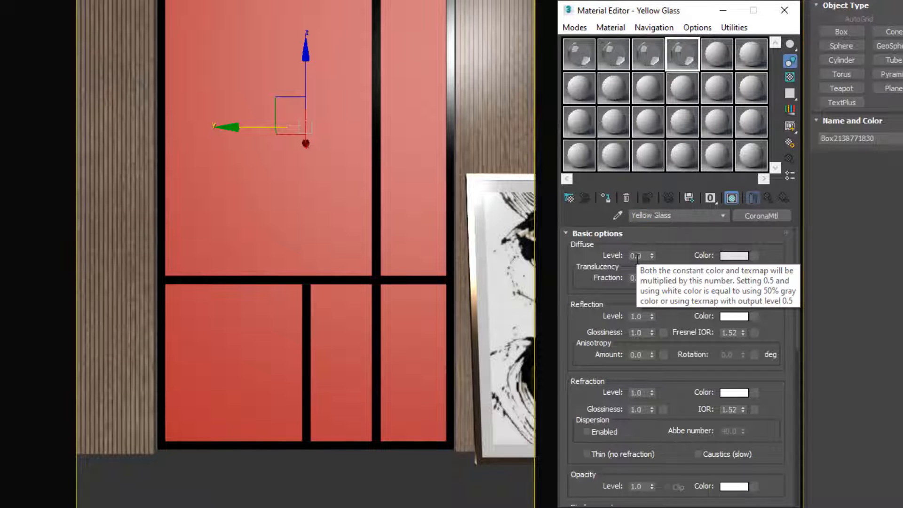
left_click(631, 233)
left_click(631, 233)
left_click_drag(618, 291, 587, 422)
Select all five red panes of the framed panel and assign the Glass Clear material to them.
left_click(317, 155)
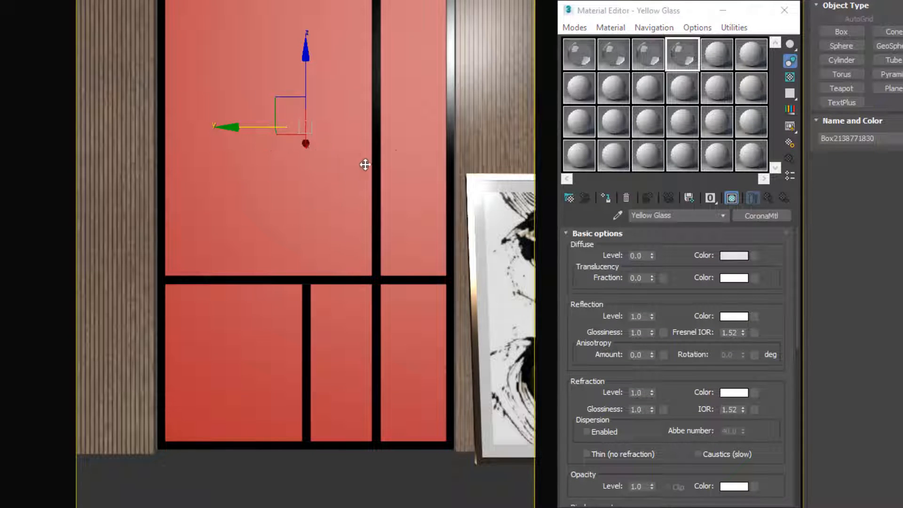
left_click(407, 148, "ctrl")
left_click(406, 340, "ctrl")
left_click(354, 339, "ctrl")
left_click(257, 347, "ctrl")
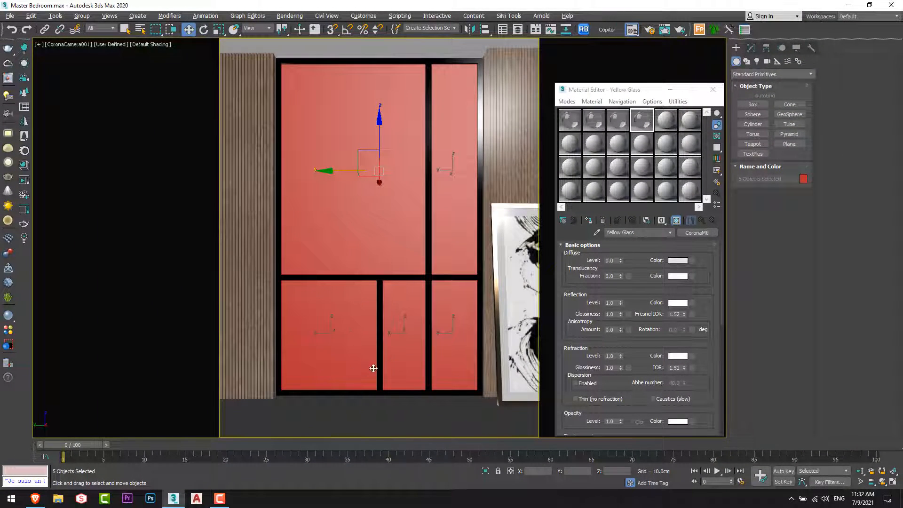
left_click(575, 121)
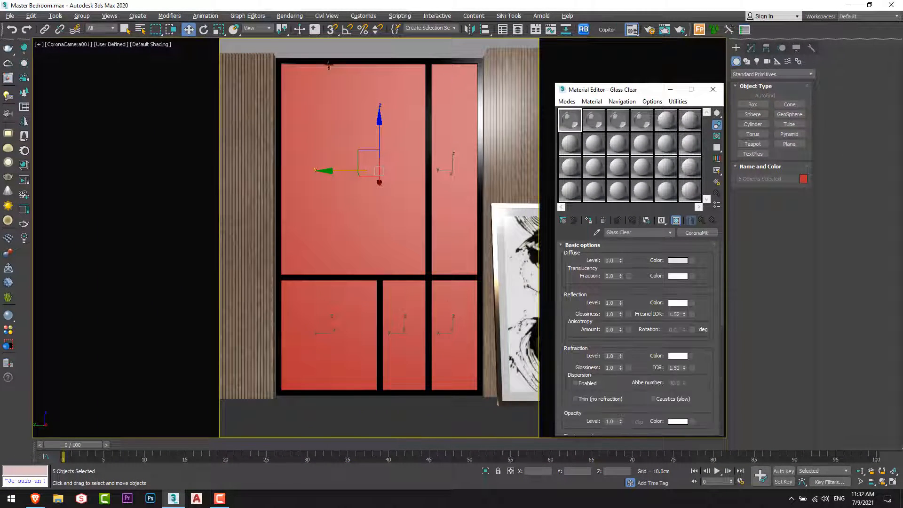
left_click(375, 166)
left_click(589, 220)
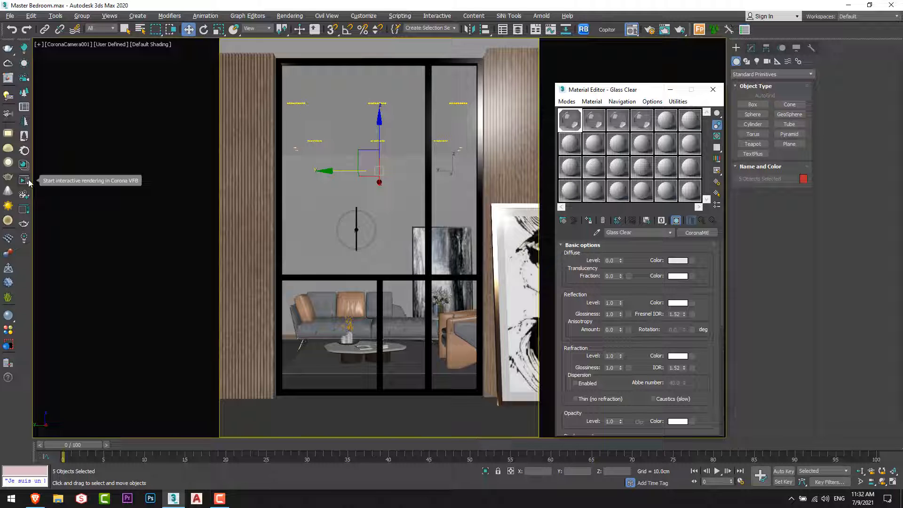
Run an interactive Corona render to check the clear glass panes, stop it and move the render window aside.
left_click(24, 181)
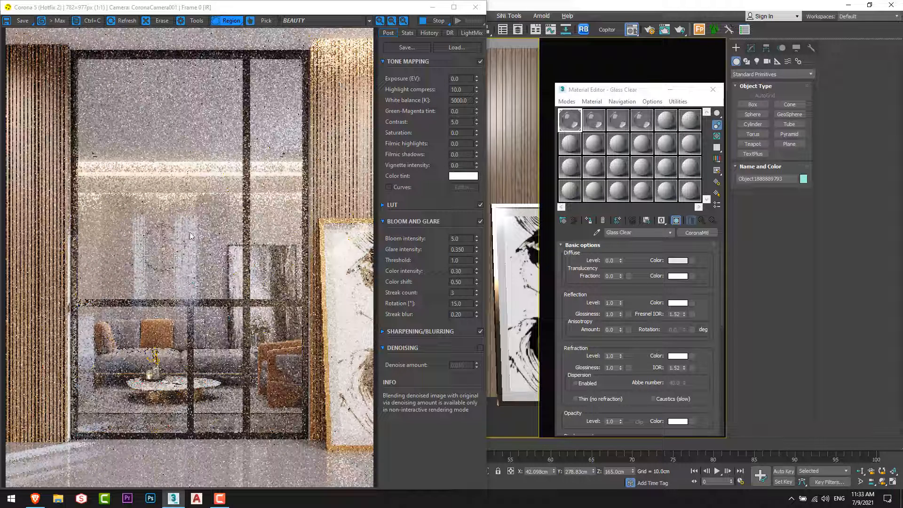
scroll(193, 221, "up", 1)
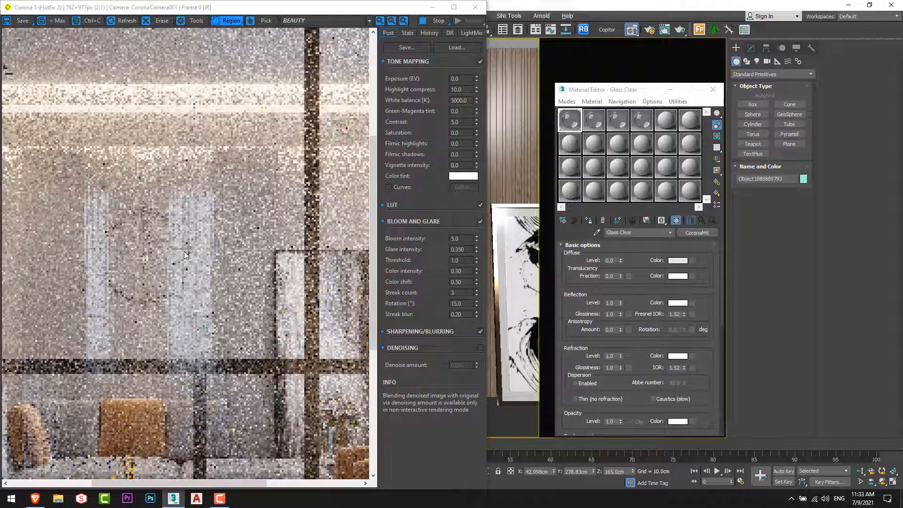
scroll(197, 306, "down", 1)
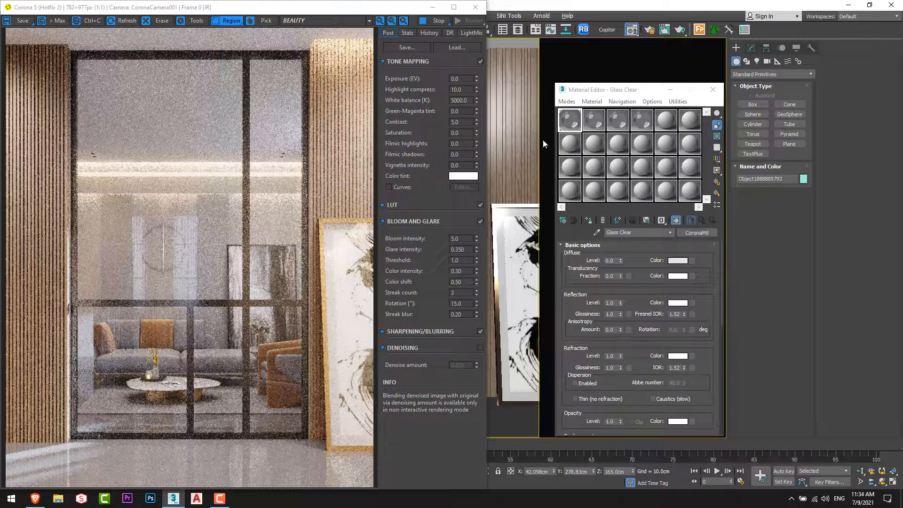
left_click(438, 20)
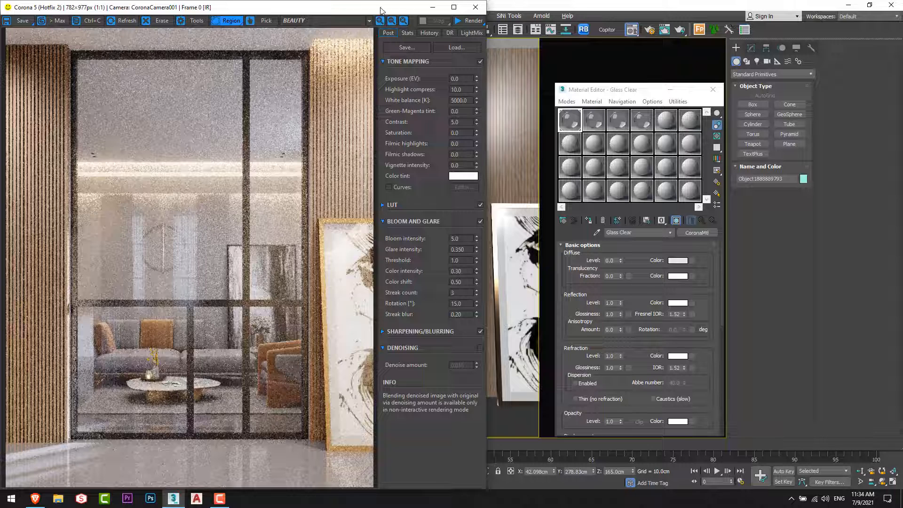
left_click_drag(380, 10, 326, 10)
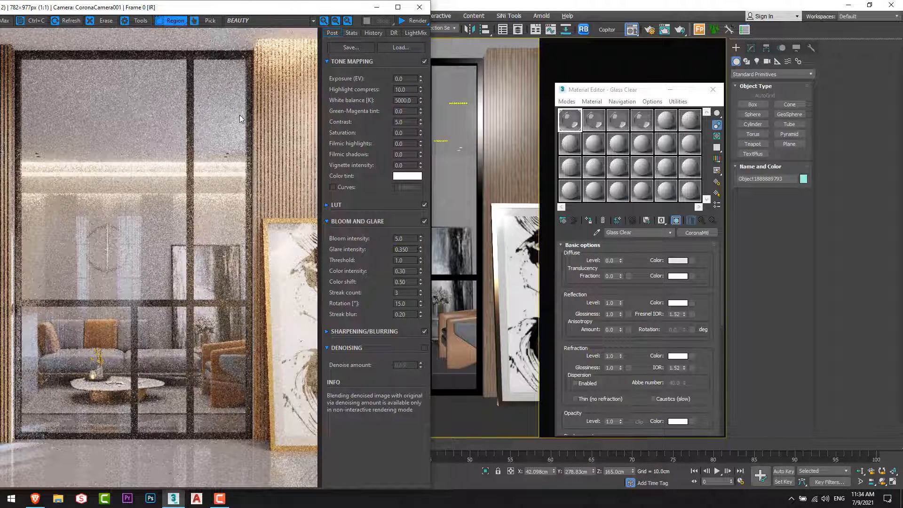
Set the Red Glass material's volumetric absorption colour by sampling the red swatch of the colour clipboard.
left_click(596, 118)
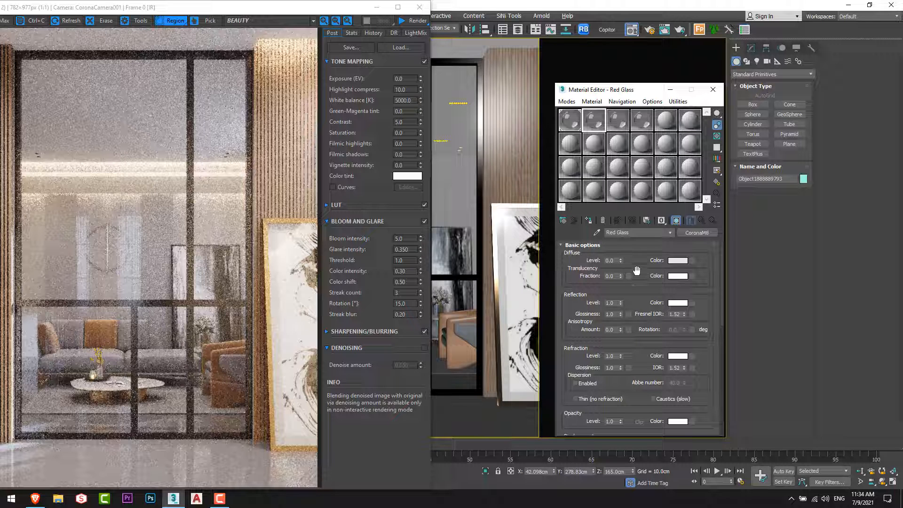
scroll(638, 270, "down", 3)
scroll(638, 323, "down", 4)
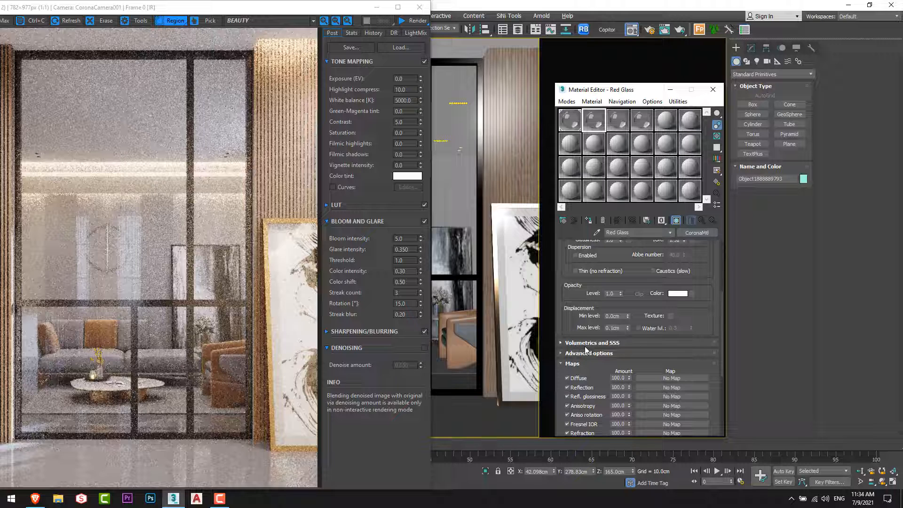
left_click(605, 345)
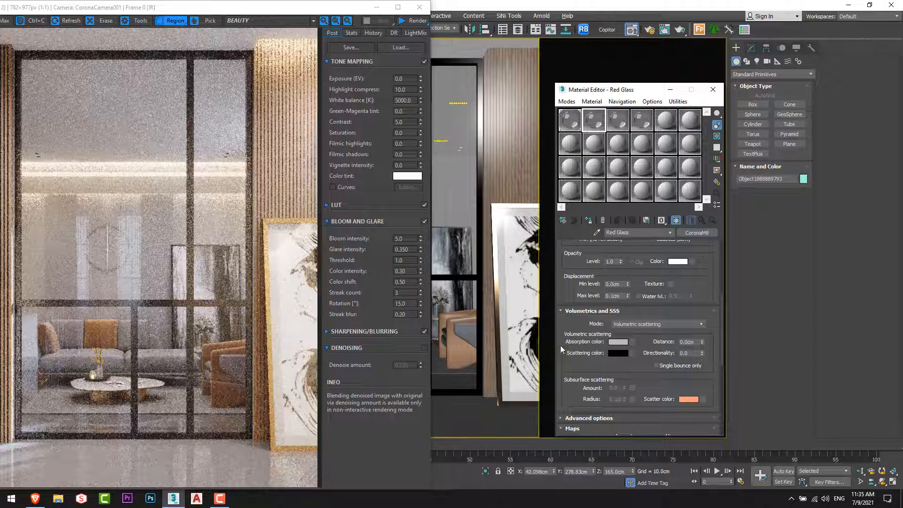
left_click(617, 342)
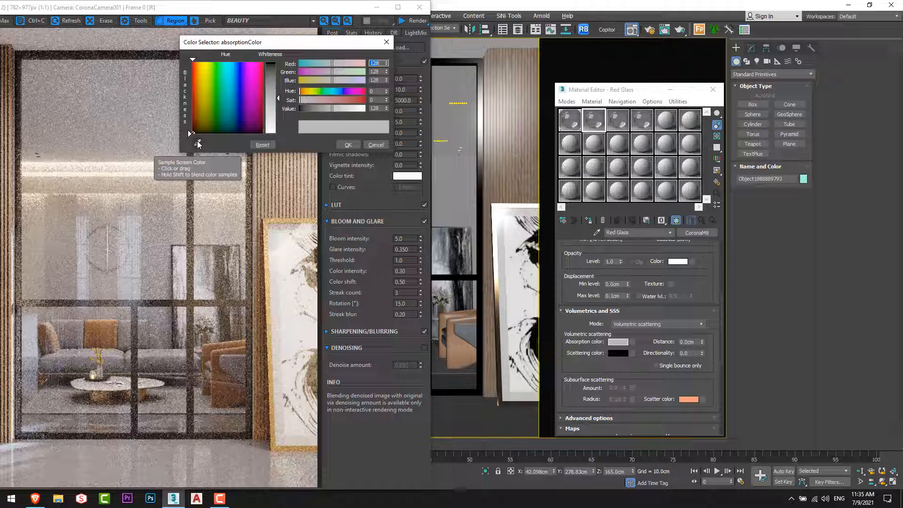
left_click(811, 49)
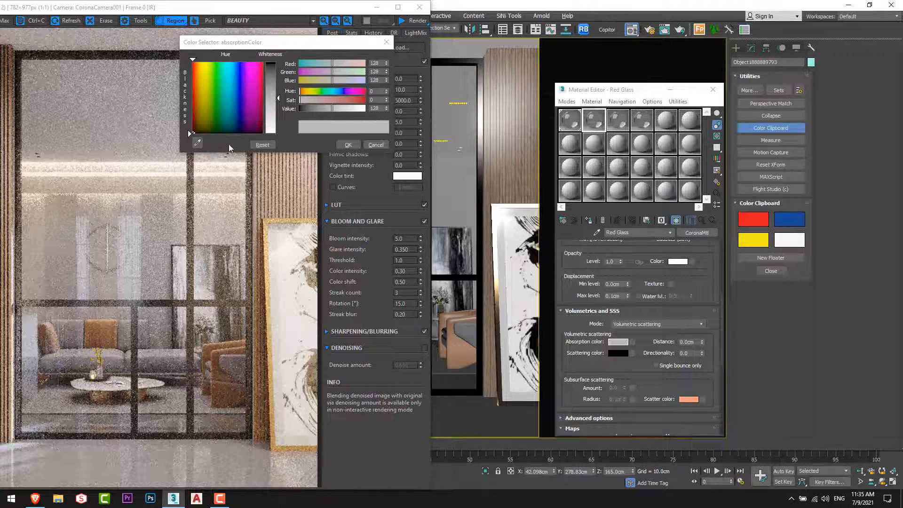
left_click(197, 143)
left_click(756, 219)
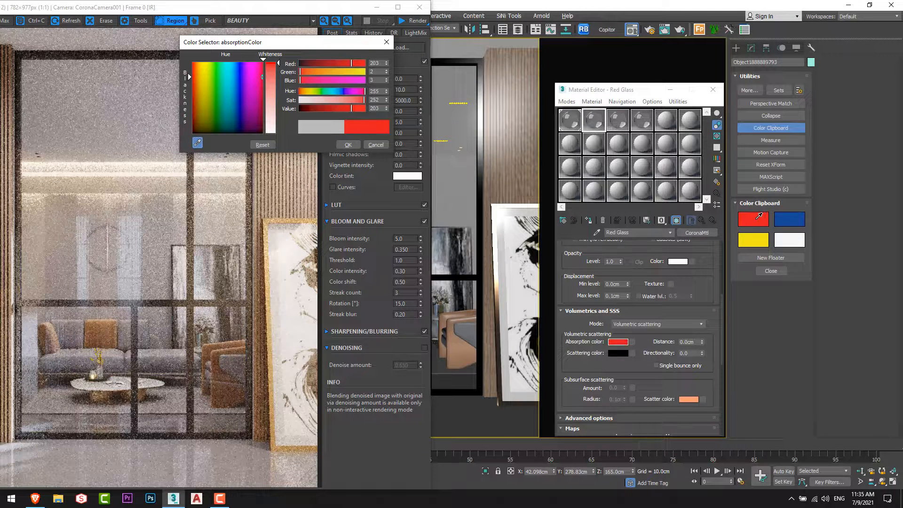
left_click(756, 218)
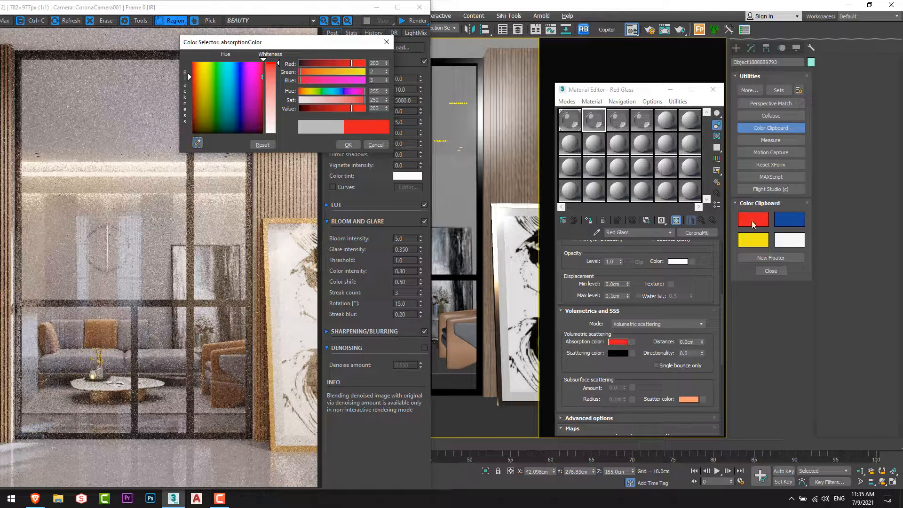
left_click(347, 145)
left_click(598, 128)
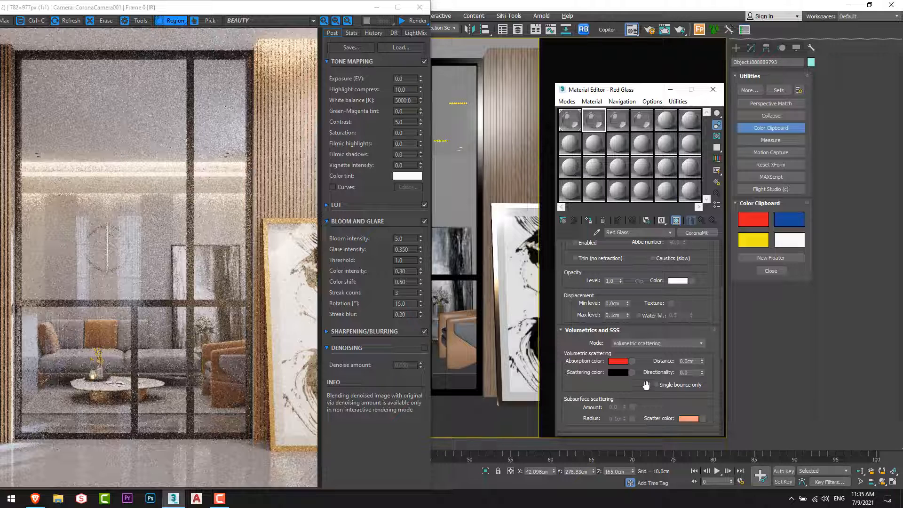
Set the Red Glass absorption distance to 1 cm and assign the material to the narrow lower middle pane.
scroll(647, 377, "down", 2)
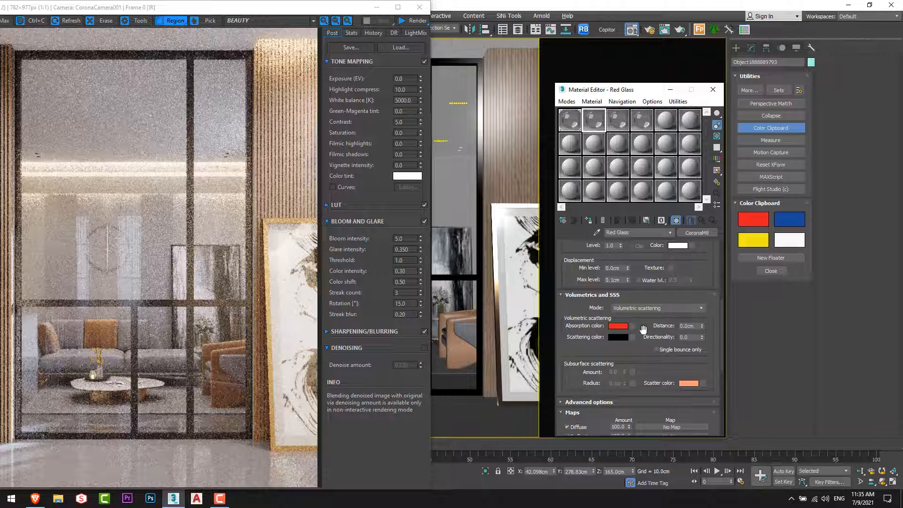
double_click(694, 327)
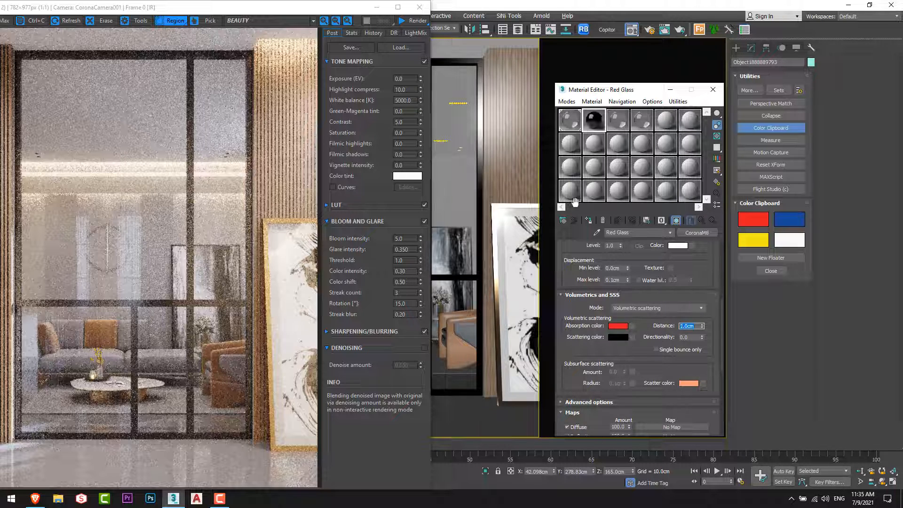
left_click(598, 131)
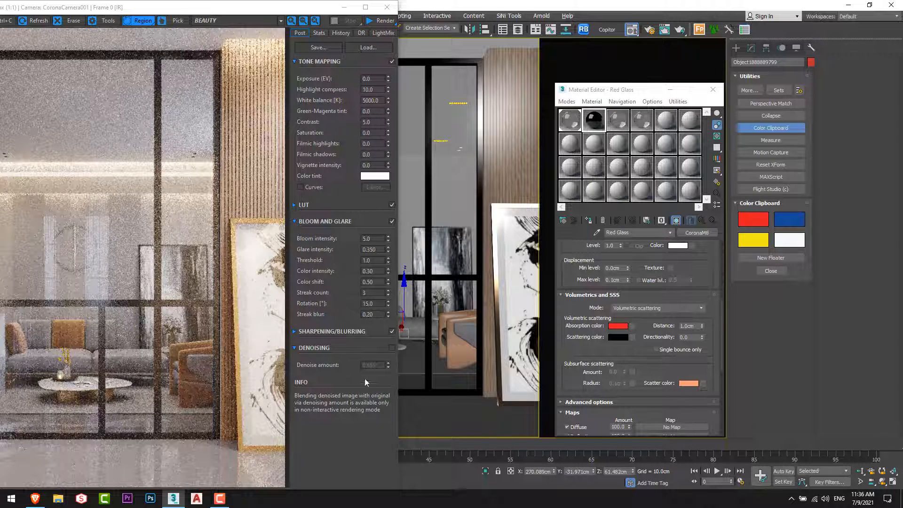
left_click(589, 222)
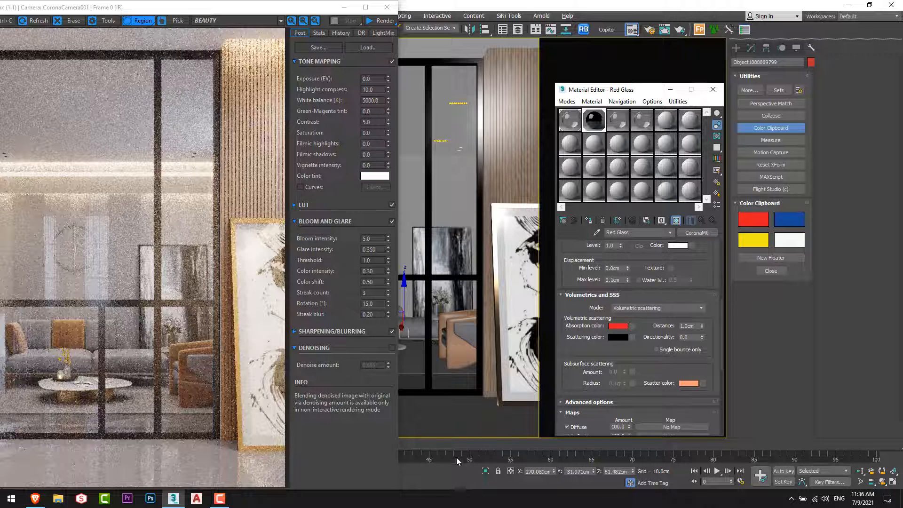
Bring the render window back into view and review the Clear VFB between renders option in the render setup.
left_click_drag(207, 4, 288, 5)
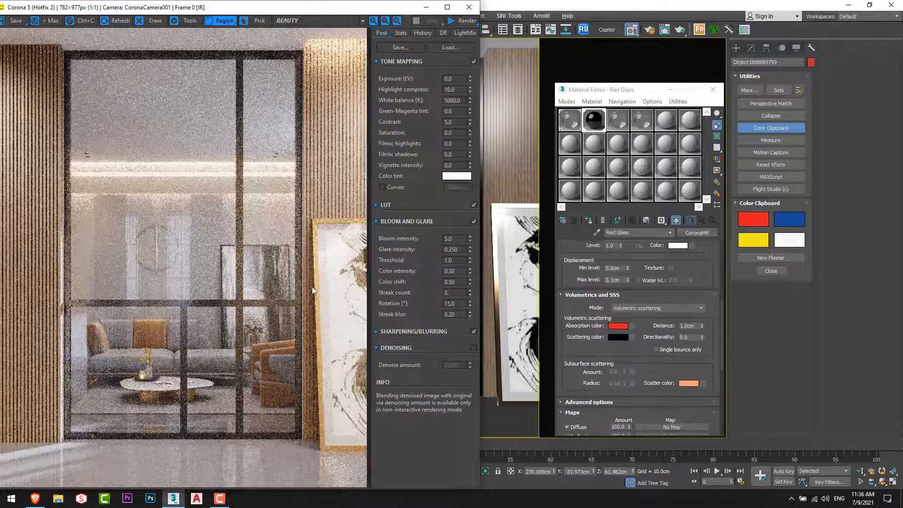
left_click(649, 29)
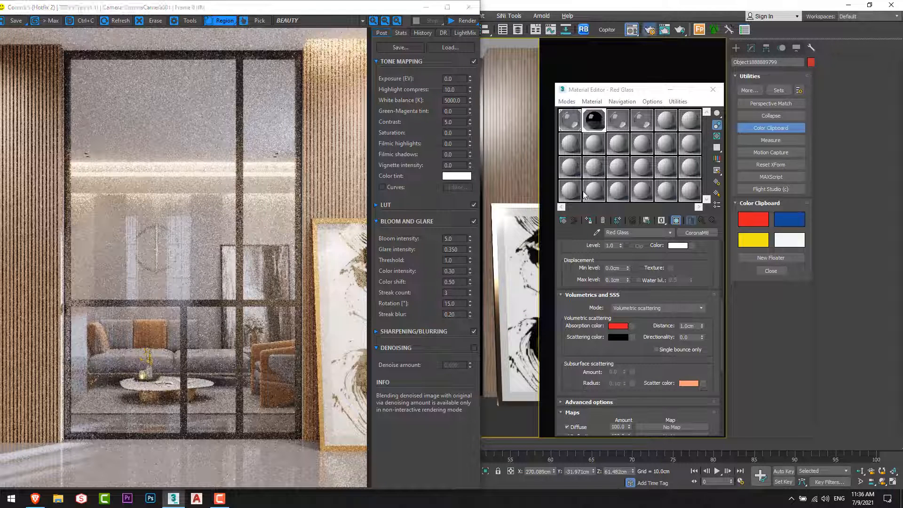
key("F10")
left_click(457, 132)
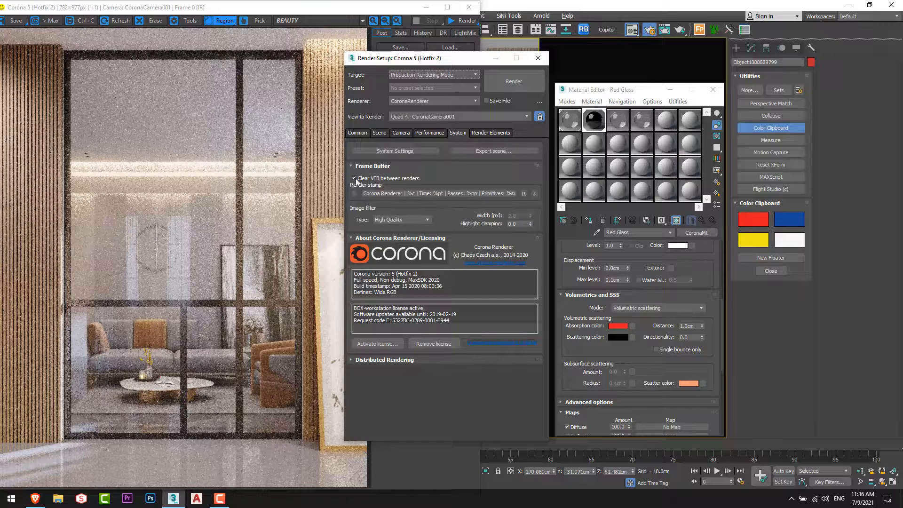
left_click(538, 58)
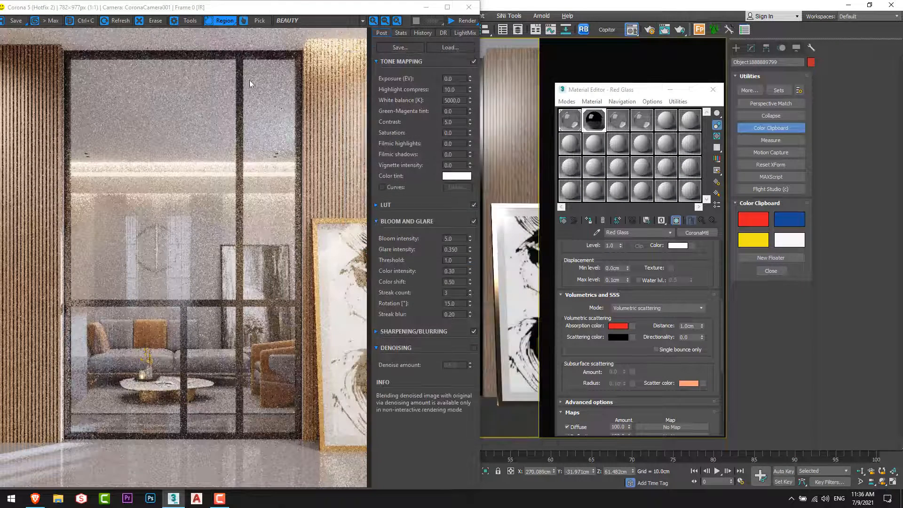
Draw a render region around the narrow lower middle pane and start an interactive Corona render.
left_click_drag(260, 282, 163, 463)
left_click(458, 22)
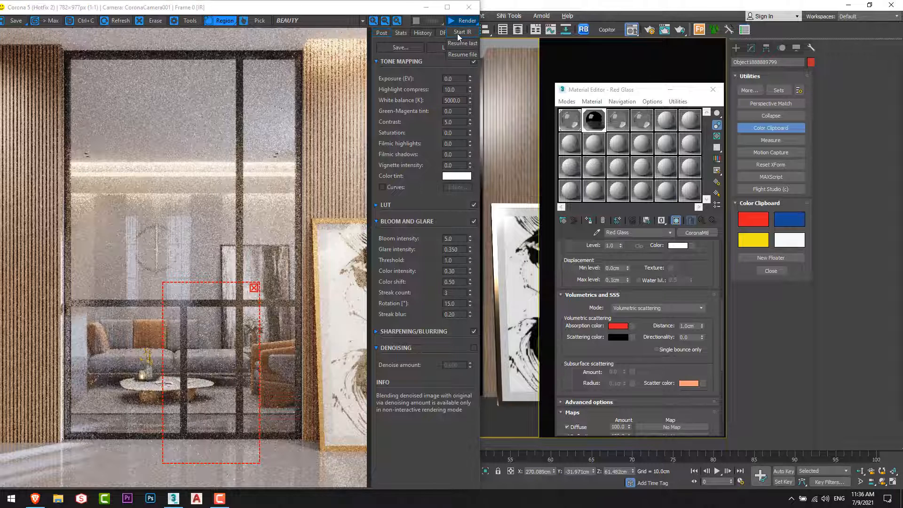
left_click(457, 33)
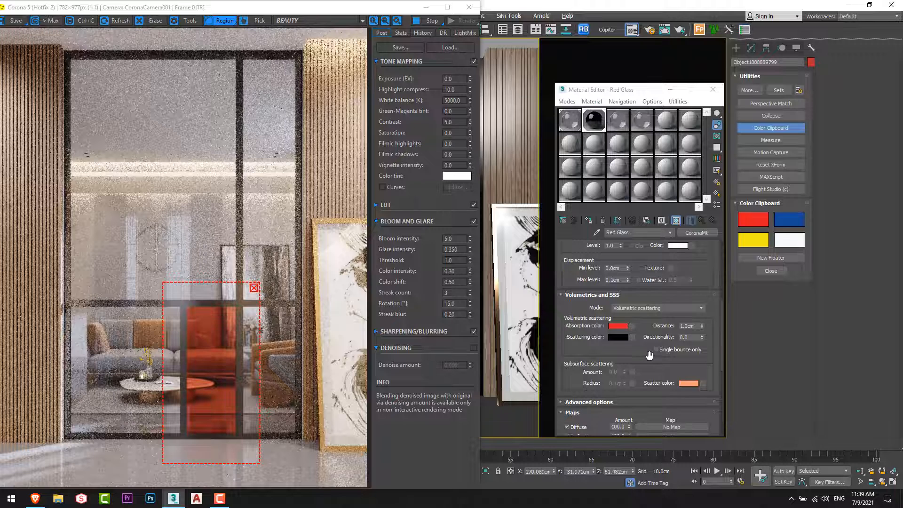
key("alt+Tab")
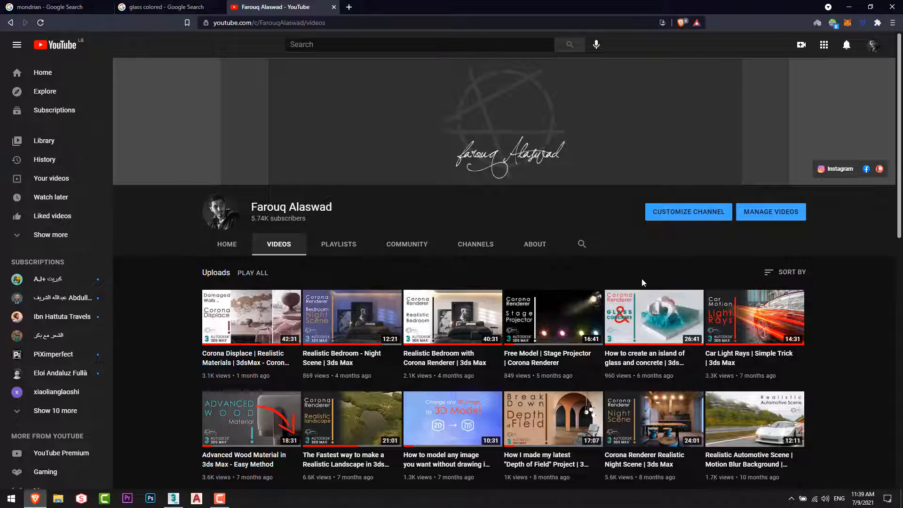
key("alt+Tab")
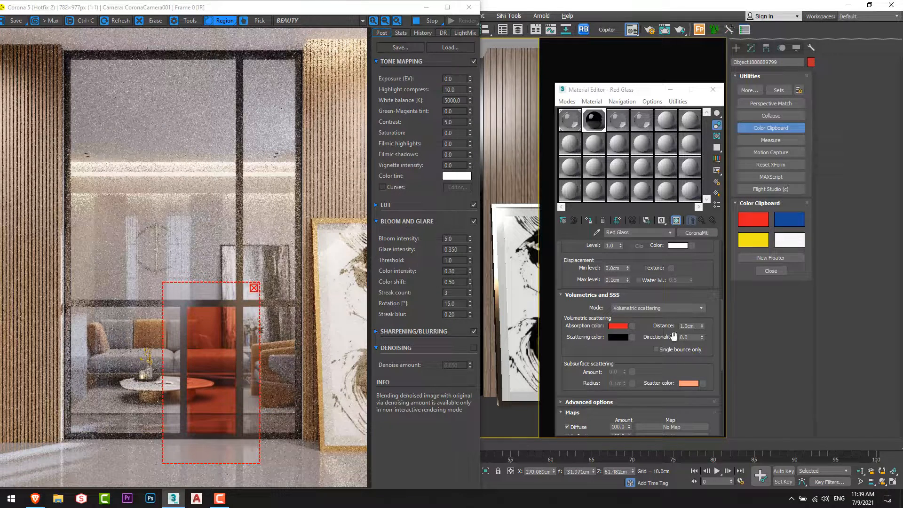
Try a Red Glass absorption distance of 2 cm and tighten the render region around the red pane.
left_click(697, 326)
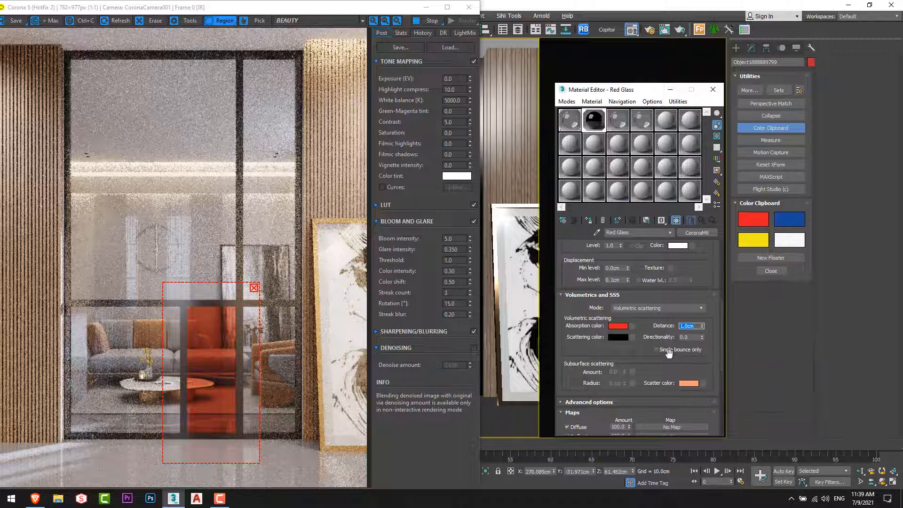
type("2")
key("Return")
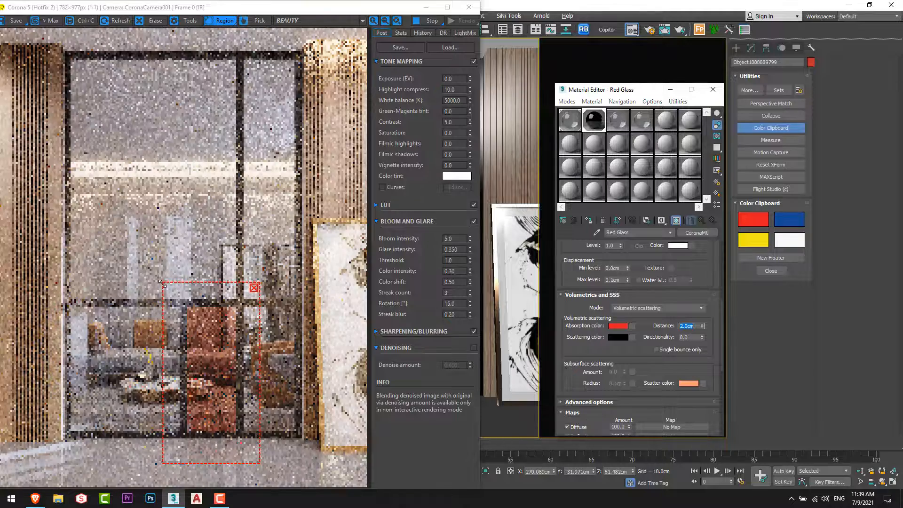
left_click_drag(163, 282, 179, 288)
left_click_drag(260, 463, 251, 449)
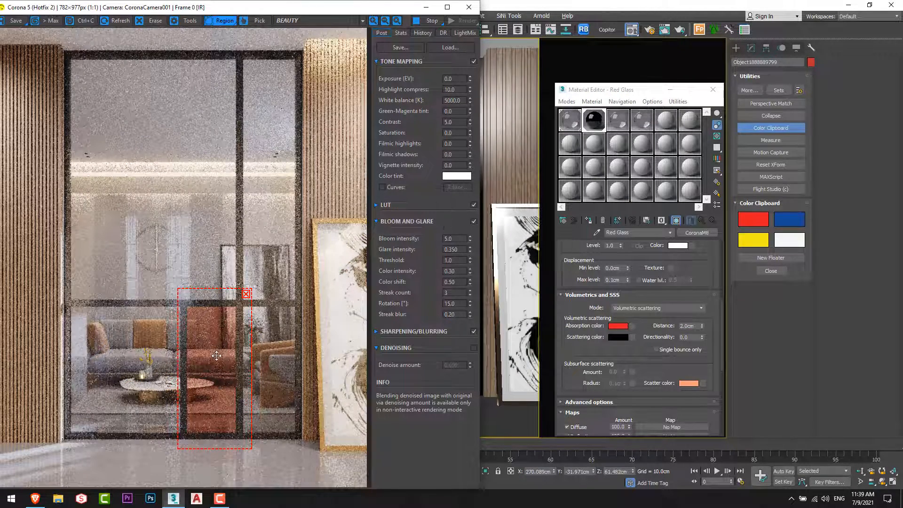
left_click_drag(252, 288, 250, 292)
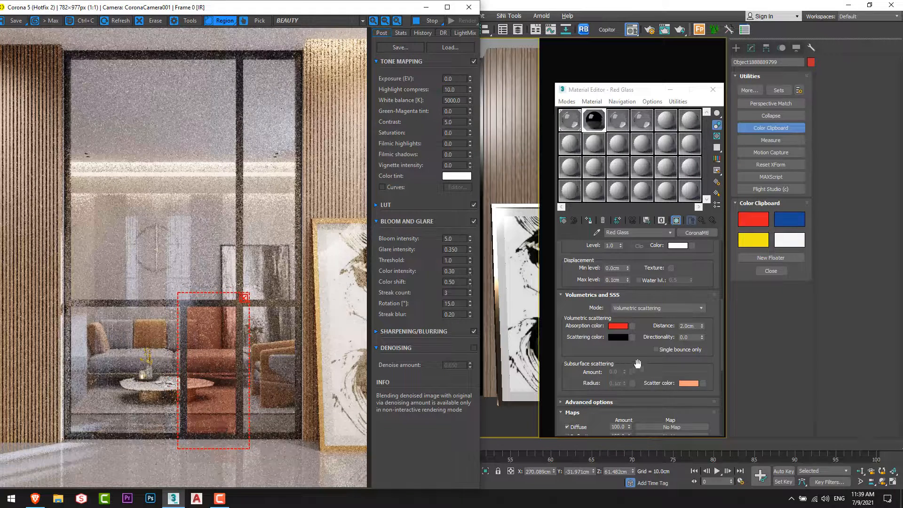
Try a Red Glass absorption distance of 3 cm, then settle on 1.5 cm.
left_click(691, 326)
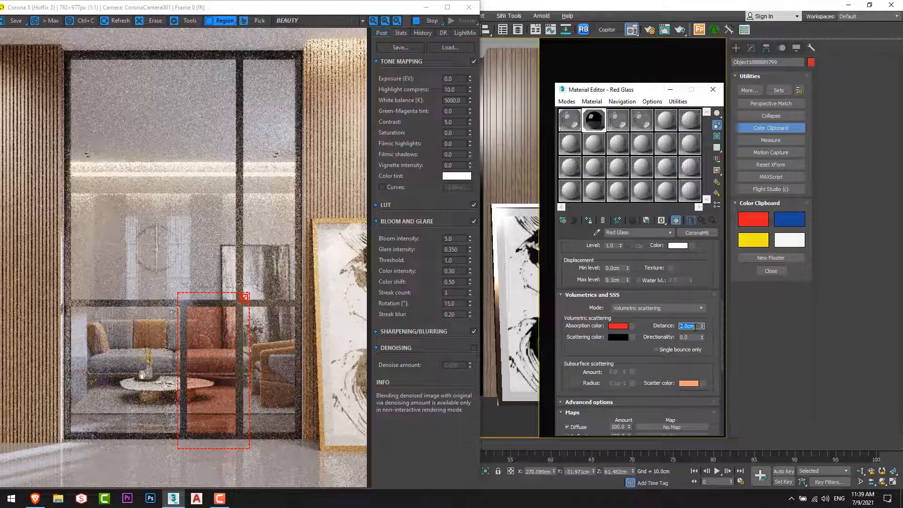
type("3")
key("Return")
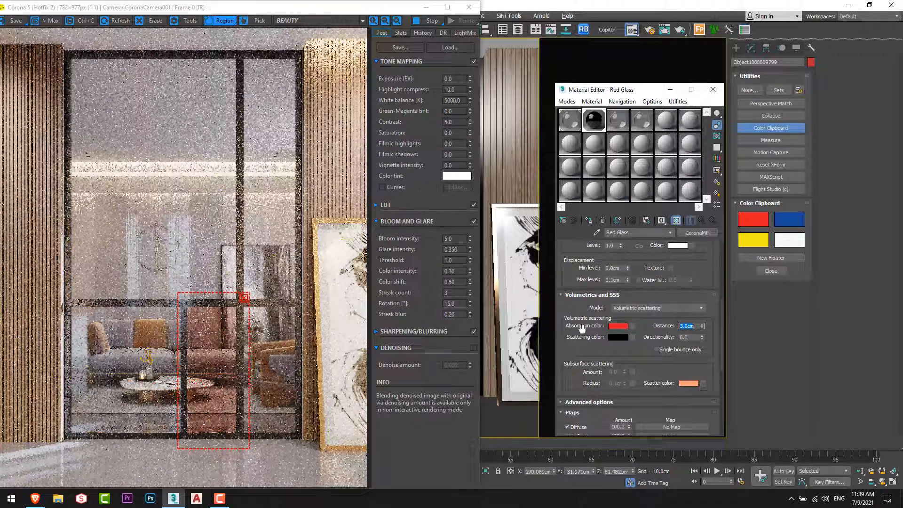
type("1.5")
key("Return")
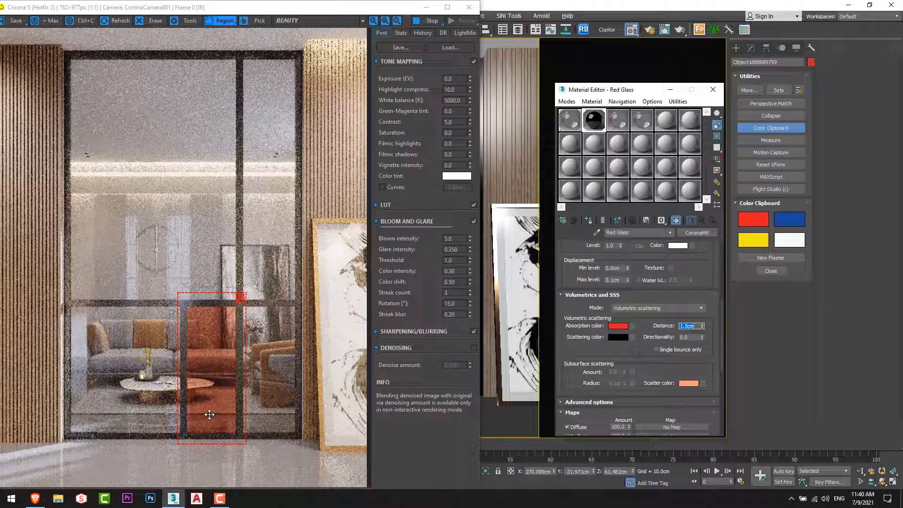
Activate the Blue Glass material, extend the render region over the wide lower left pane and select that pane in the viewport.
left_click(617, 120)
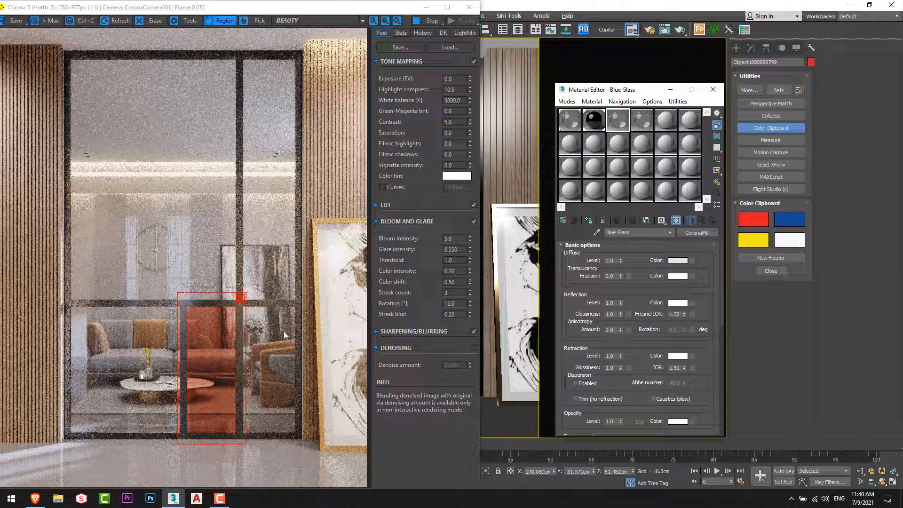
left_click_drag(178, 335, 64, 350)
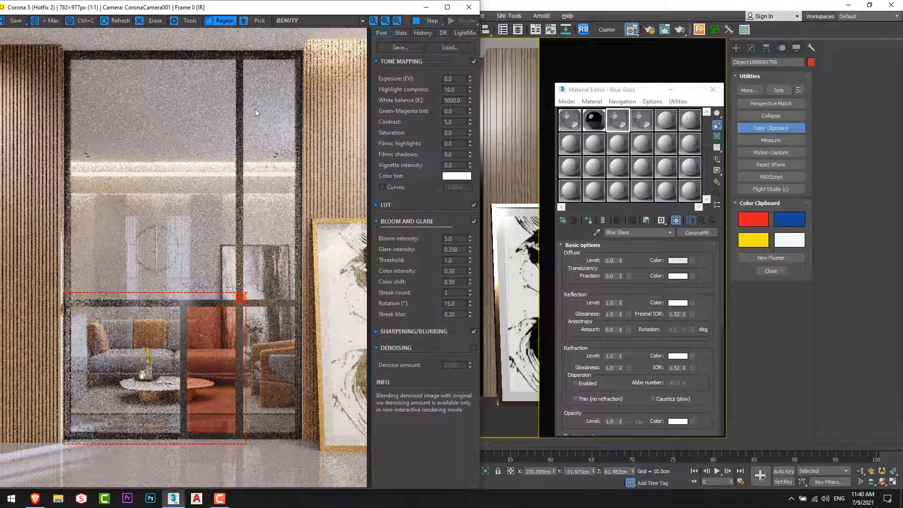
left_click_drag(306, 14, 270, 13)
left_click(347, 303)
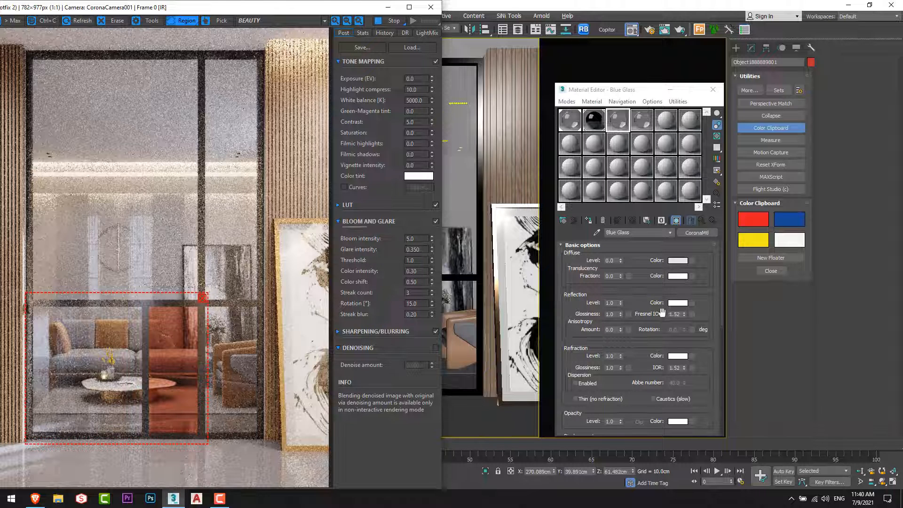
Set the Blue Glass material's volumetric absorption colour by sampling the blue swatch of the colour clipboard.
left_click(645, 248)
scroll(645, 248, "down", 5)
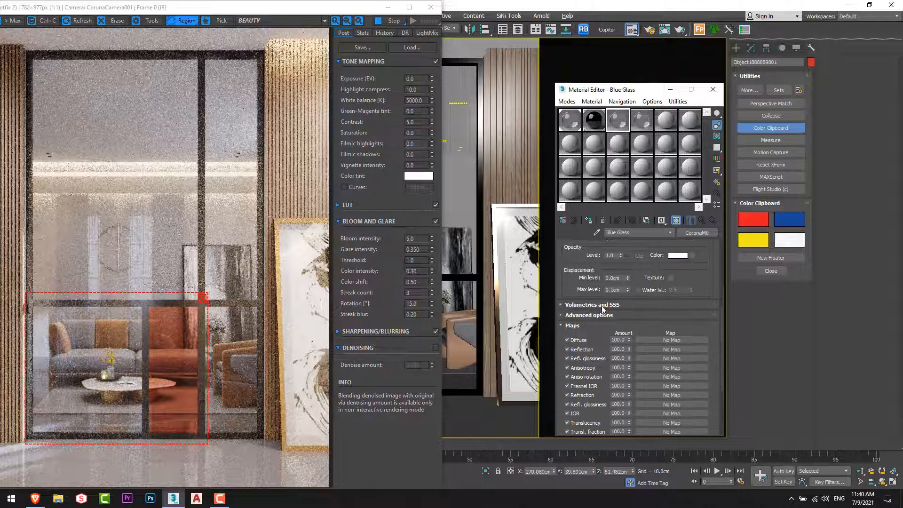
left_click(631, 304)
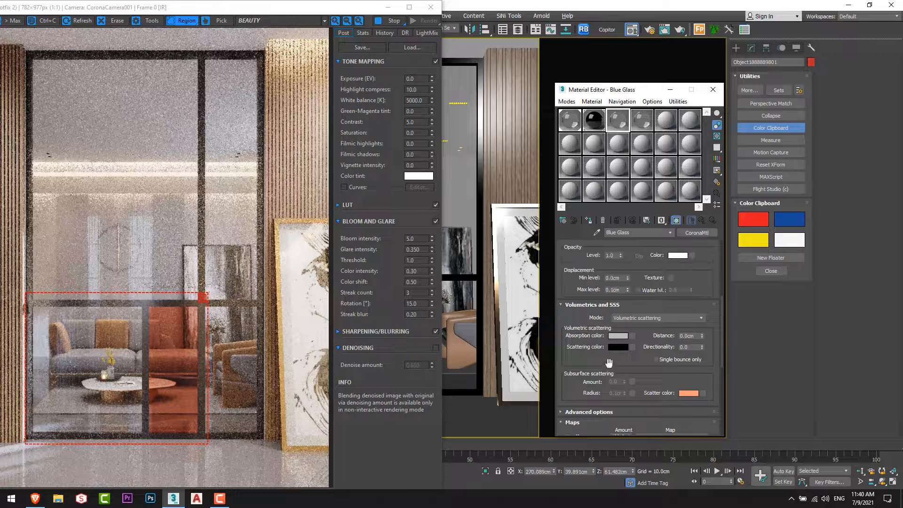
left_click(619, 335)
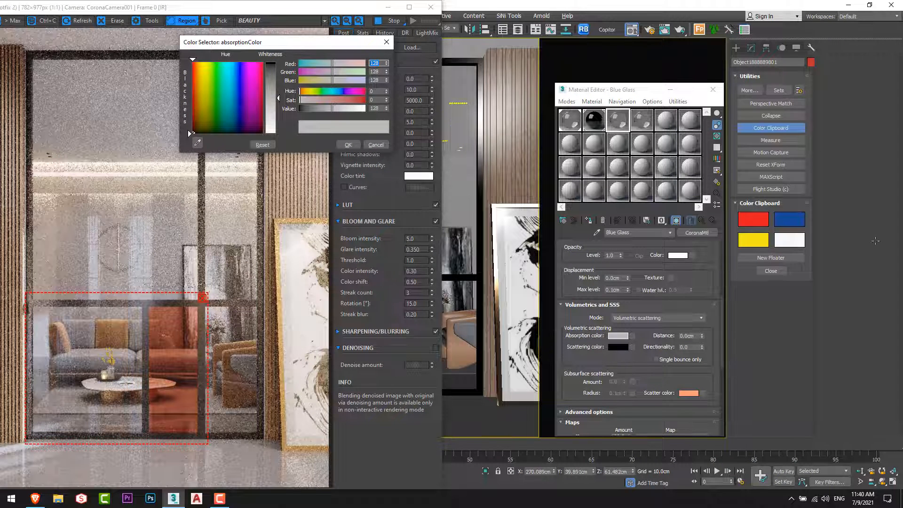
left_click(800, 217)
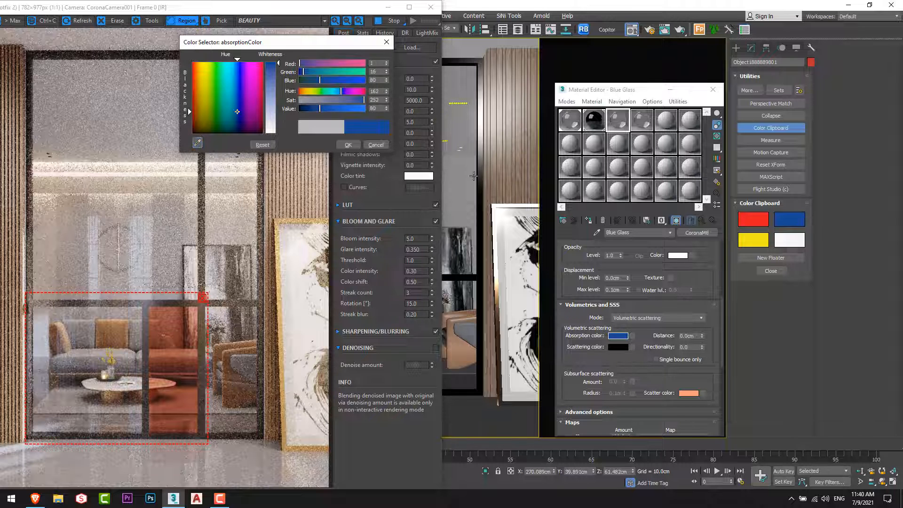
left_click(348, 144)
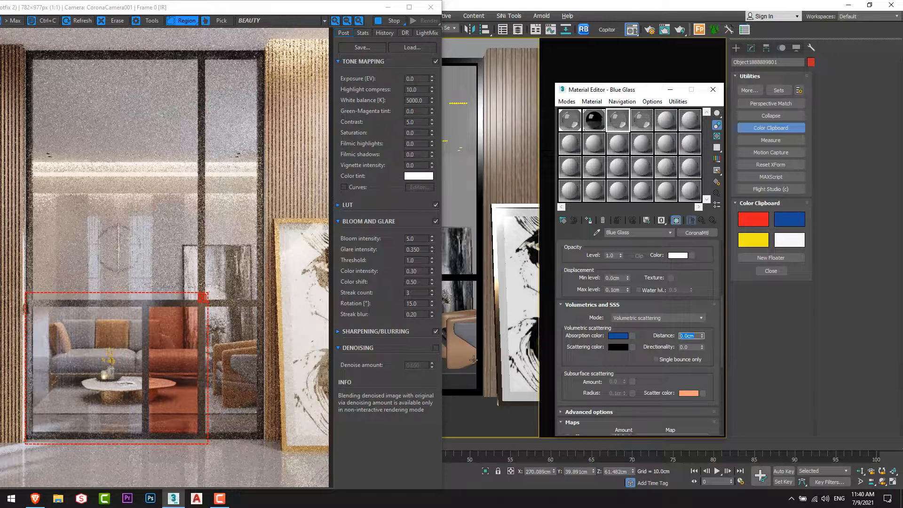
Try Blue Glass absorption distances of 3 cm and 1.5 cm.
type("3")
key("Return")
type("1.5")
key("Return")
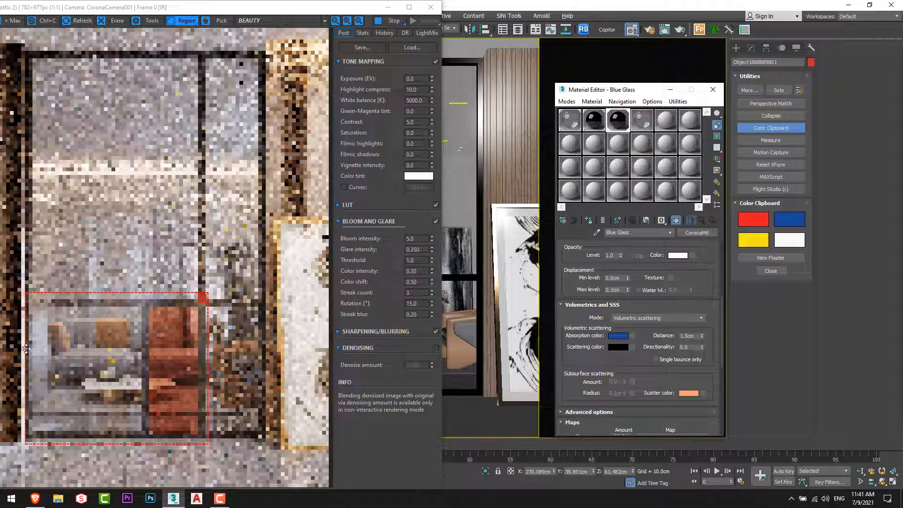
Widen the render region slightly past the blue pane and add a second region over the floor reflection beside the slatted wall.
left_click_drag(24, 349, 22, 349)
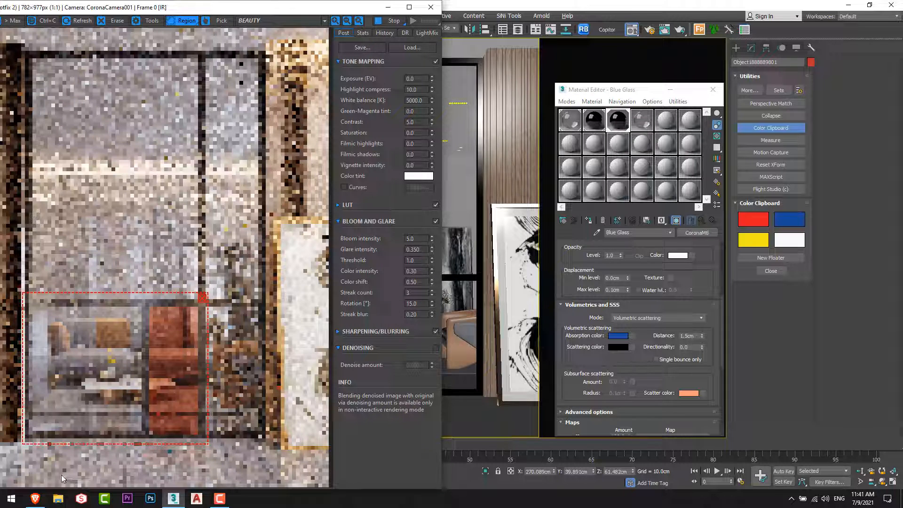
left_click_drag(59, 487, 1, 439)
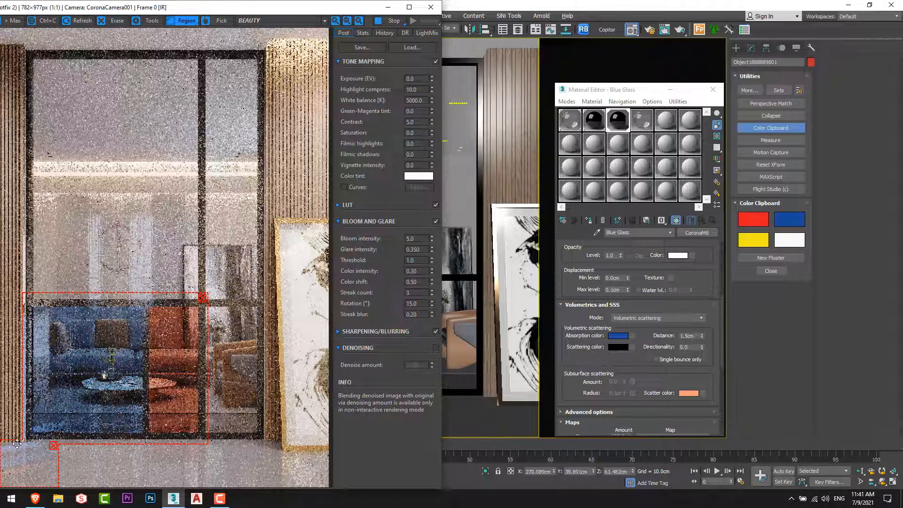
left_click_drag(15, 439, 15, 438)
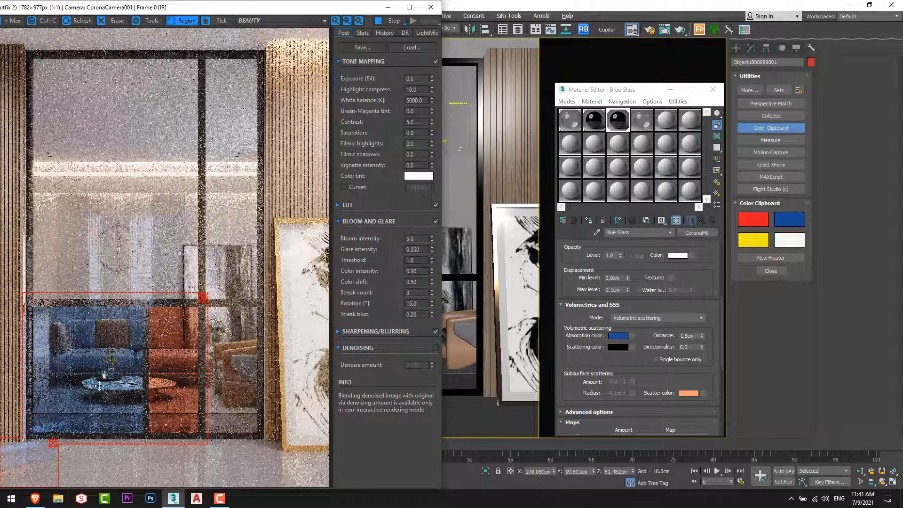
Examine the blue pane and its floor reflection up close in the render, widening the floor region to cover more of the reflection.
scroll(73, 369, "up", 1)
middle_click_drag(84, 393, 161, 331)
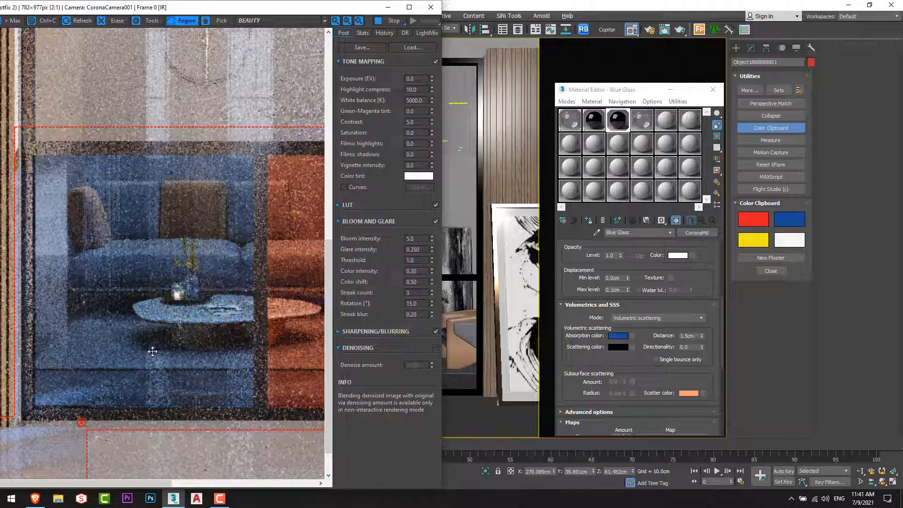
scroll(181, 334, "down", 1)
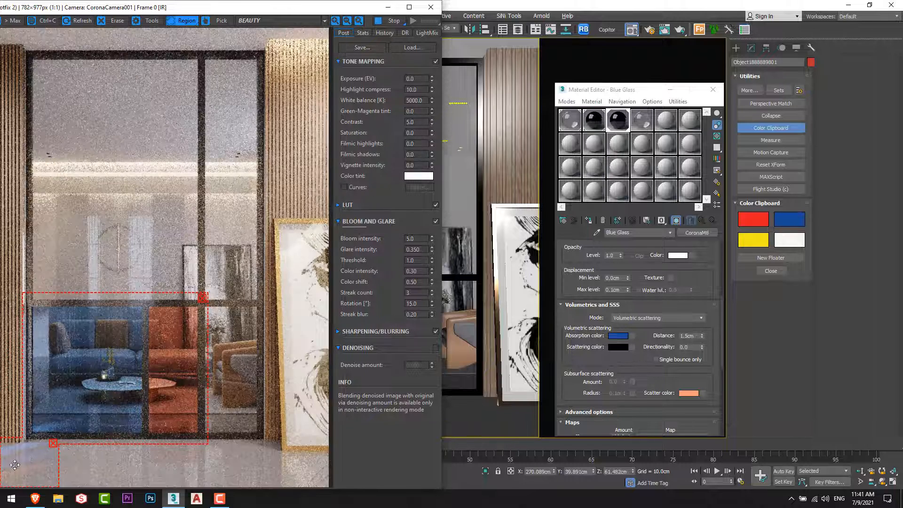
scroll(17, 466, "up", 1)
middle_click_drag(30, 462, 80, 442)
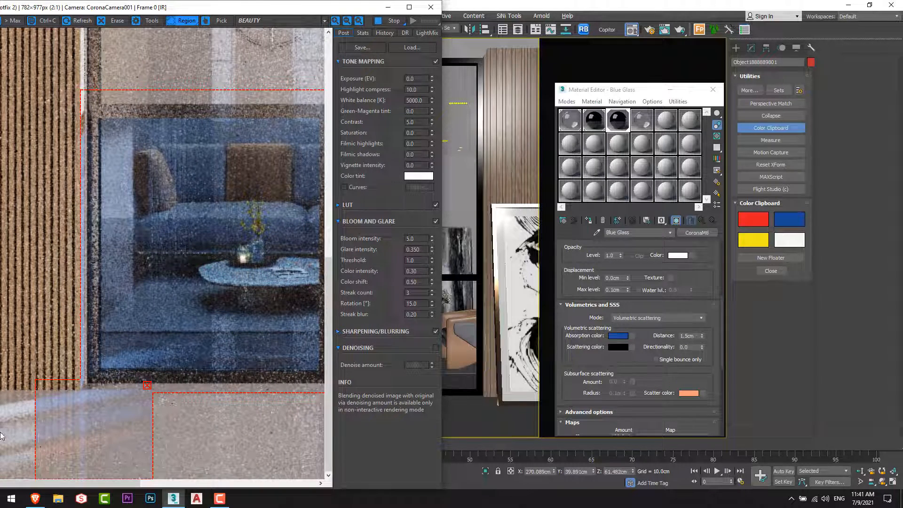
left_click_drag(35, 426, 2, 428)
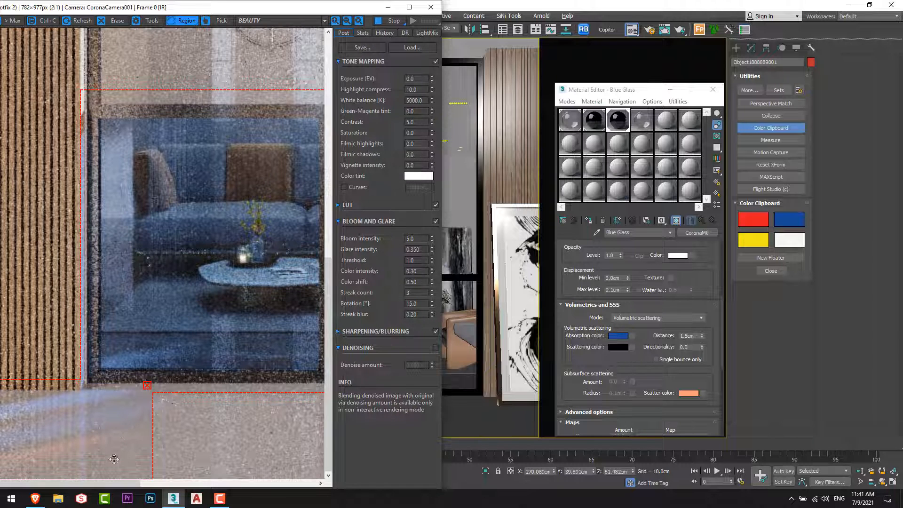
scroll(113, 431, "down", 1)
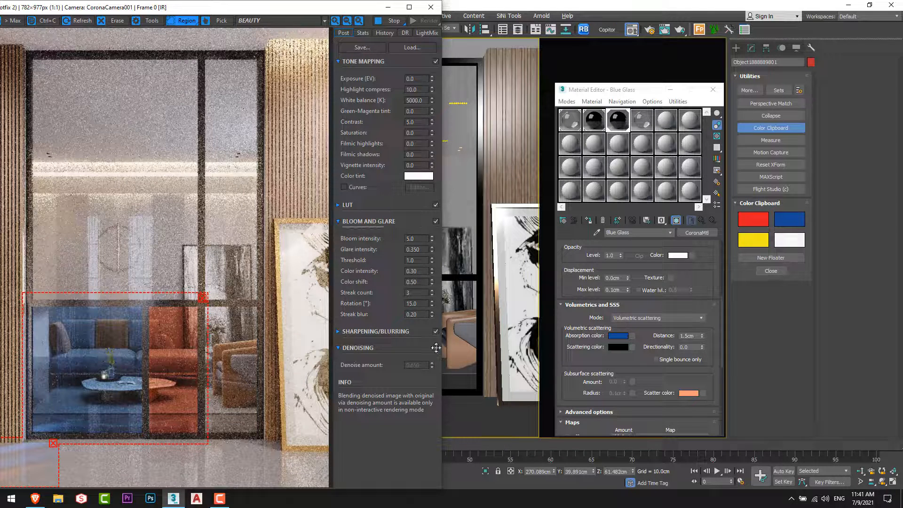
Try a Blue Glass absorption distance of 3 cm, then set it to 4 cm.
double_click(687, 336)
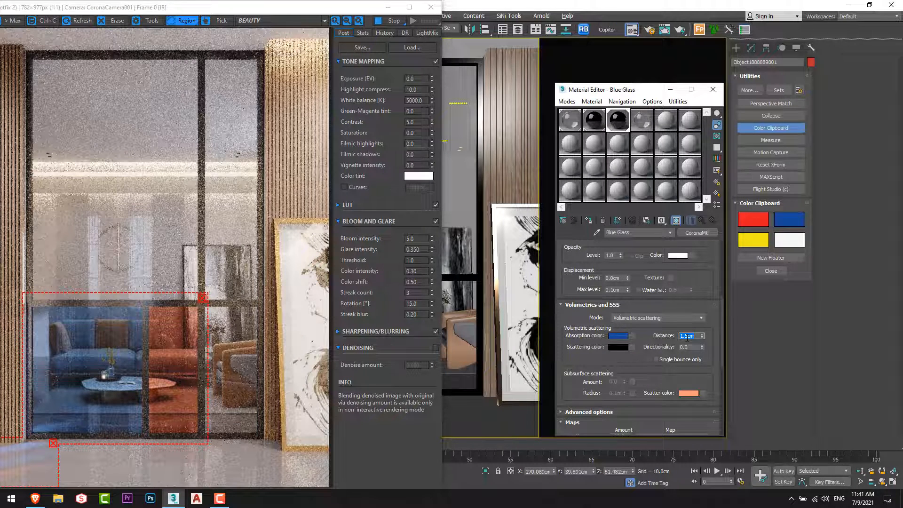
type("3")
key("Return")
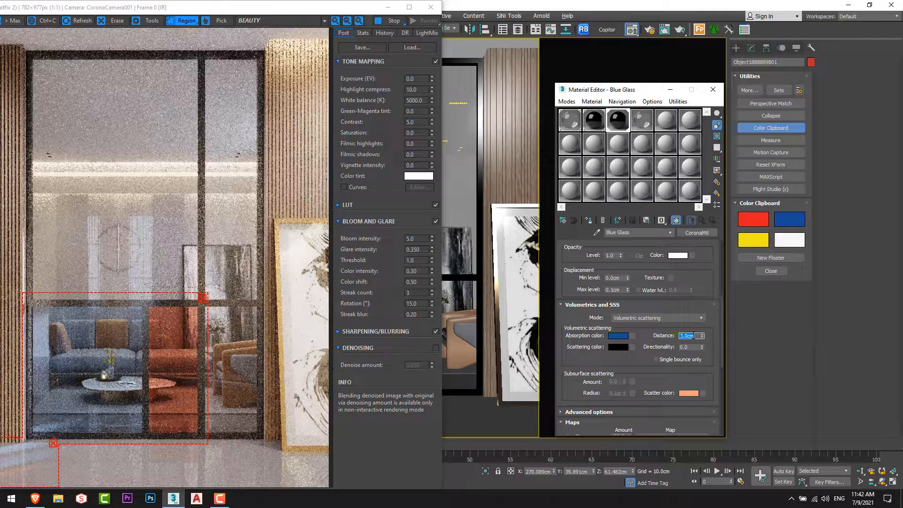
type("4")
key("Return")
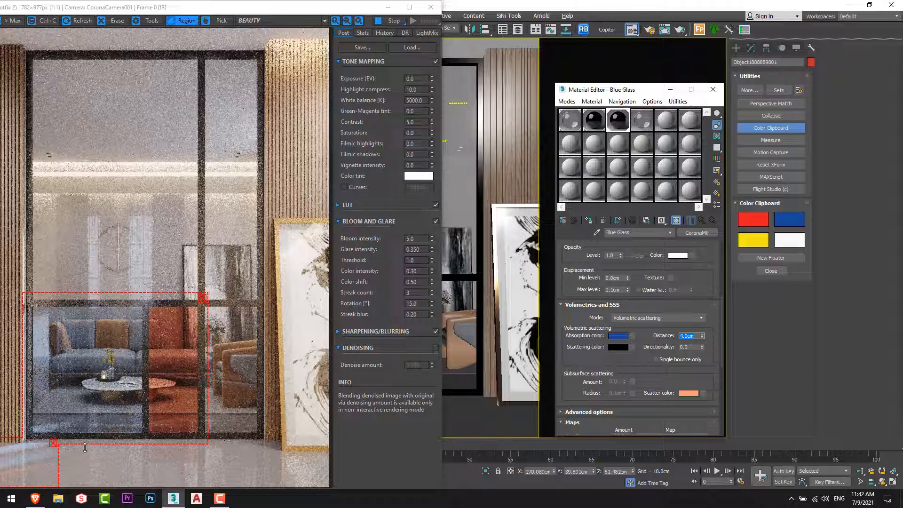
Set the Red Glass absorption distance to 4 cm and extend the render region over the lower pane in front of the armchair.
left_click(594, 120)
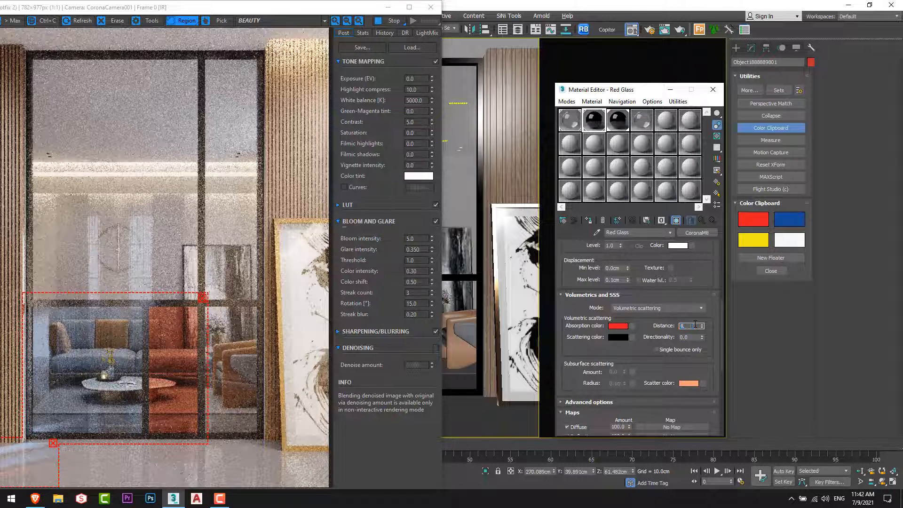
type("4")
key("Return")
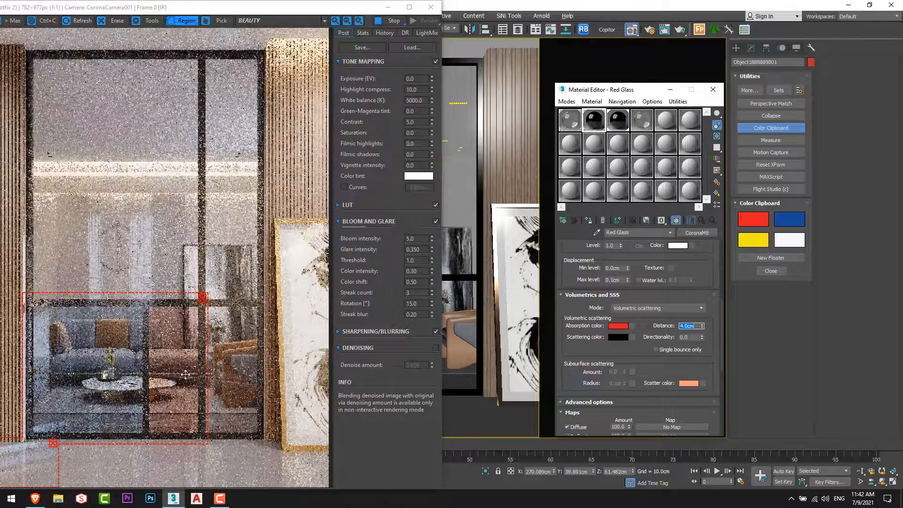
left_click_drag(208, 367, 269, 368)
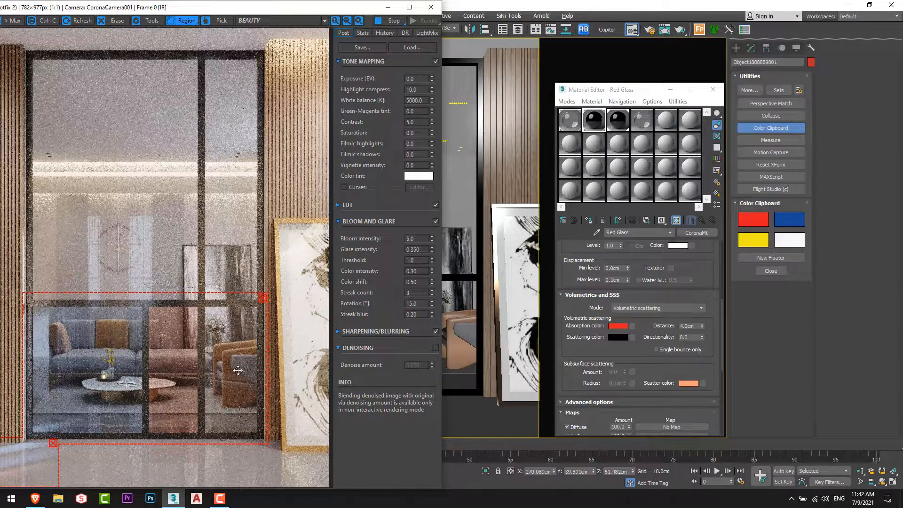
left_click_drag(173, 292, 177, 345)
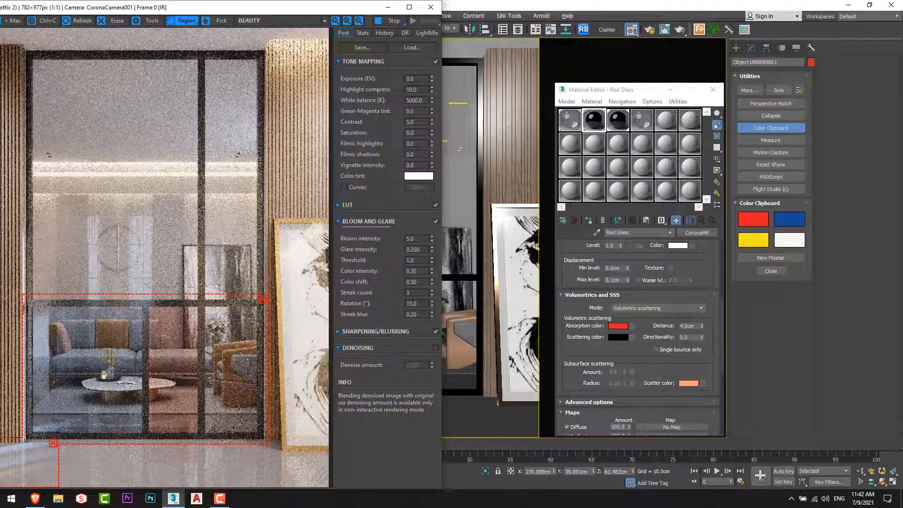
Set the Yellow Glass material's volumetric absorption colour by sampling the yellow swatch of the colour clipboard.
left_click(618, 120)
left_click(642, 120)
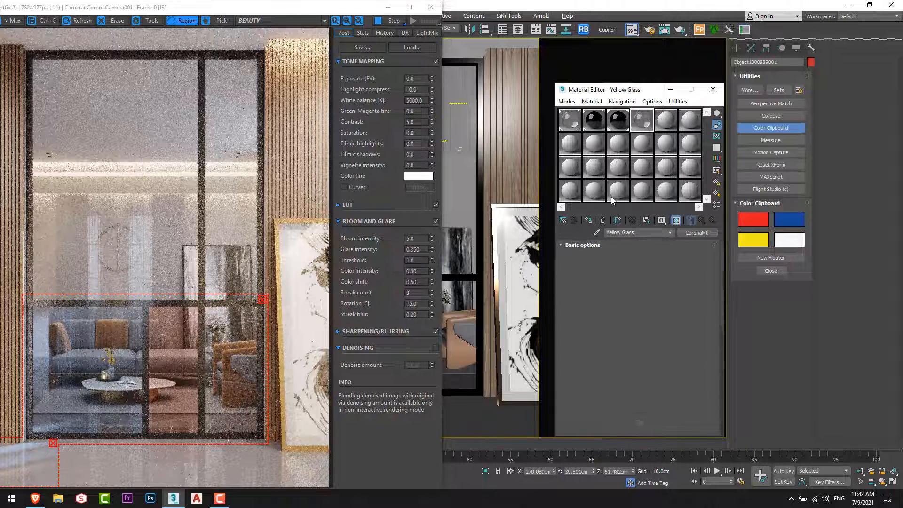
left_click(597, 232)
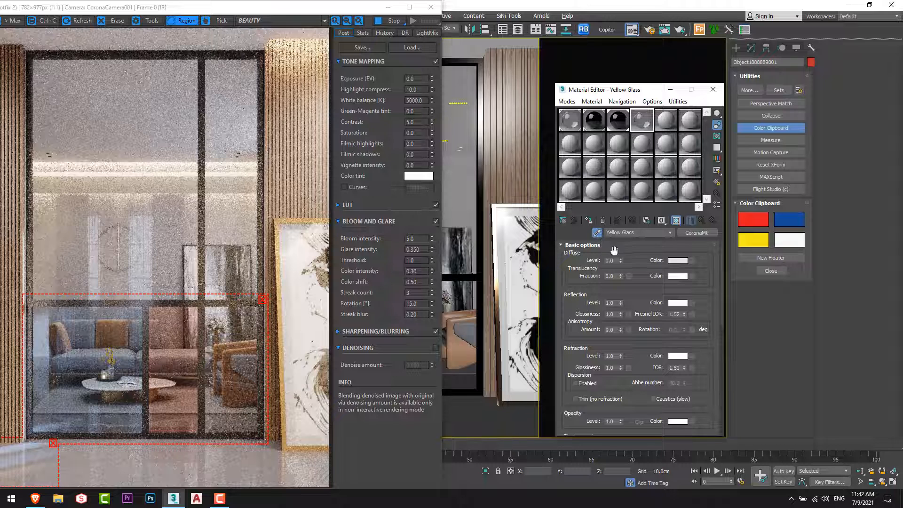
left_click(615, 247)
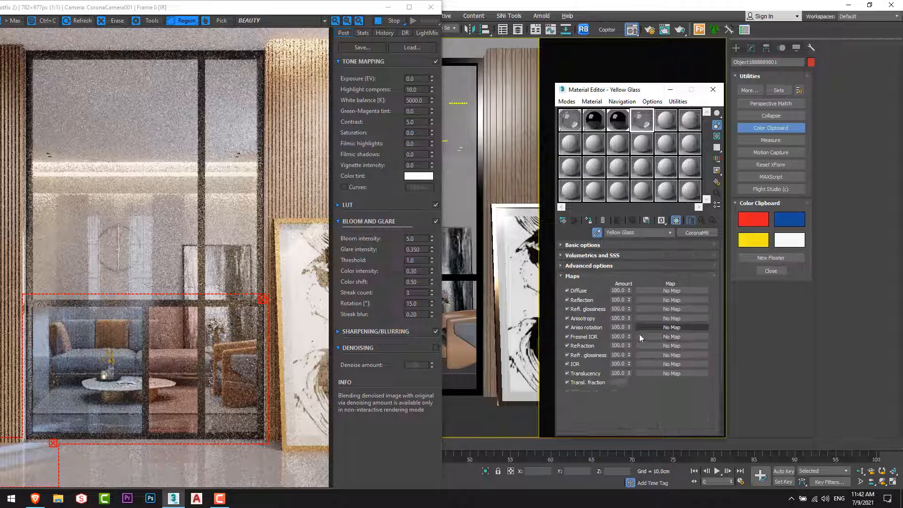
left_click(610, 257)
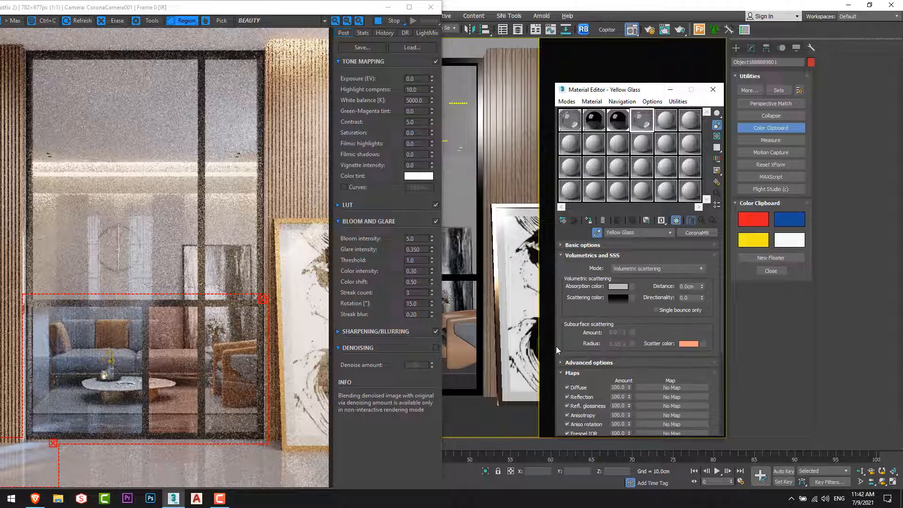
left_click(617, 286)
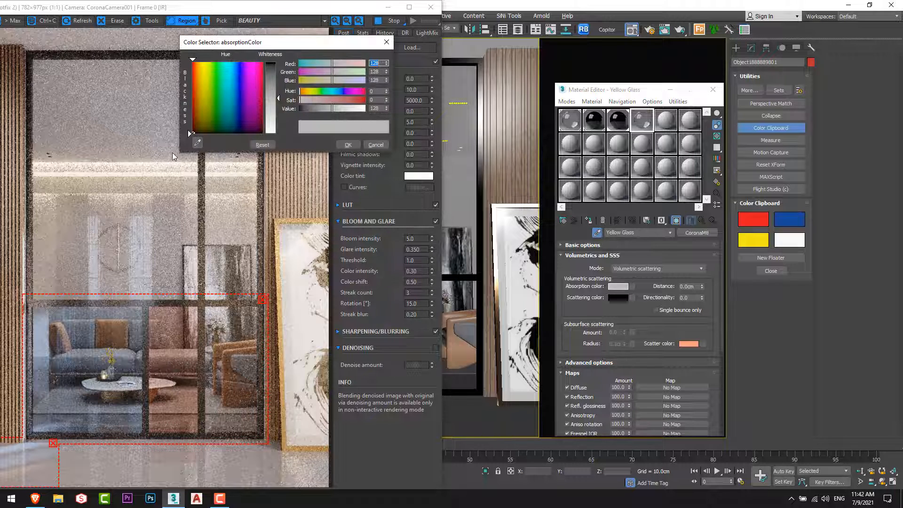
left_click(197, 143)
left_click(753, 239)
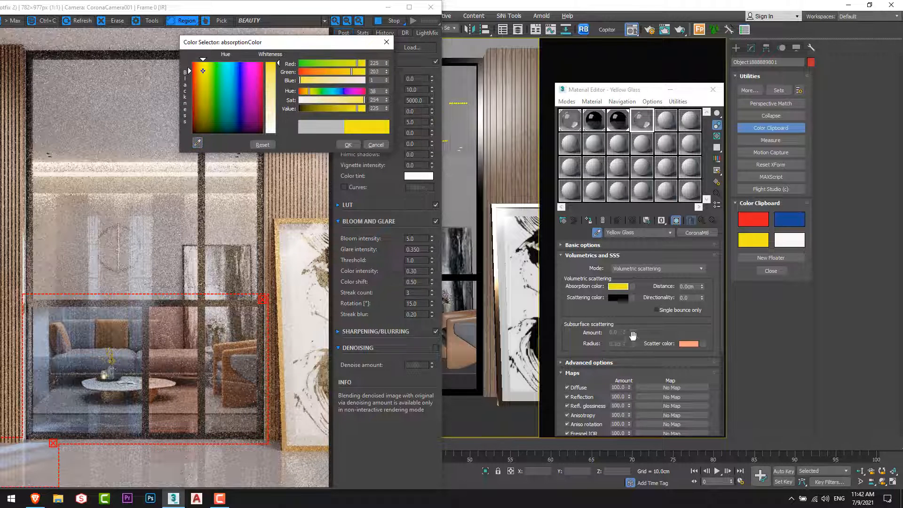
left_click(348, 144)
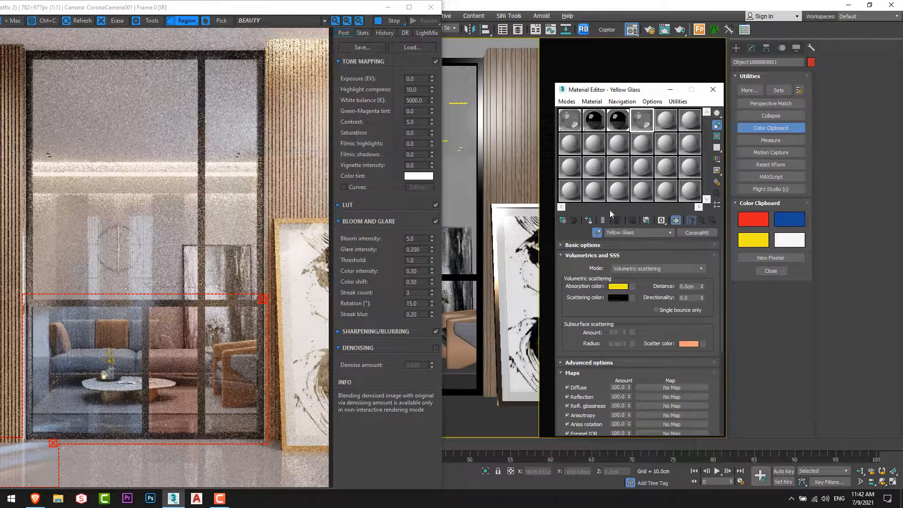
Assign Yellow Glass to the lower pane in front of the armchair and set its absorption distance to 4 cm.
left_click(461, 303)
left_click(588, 220)
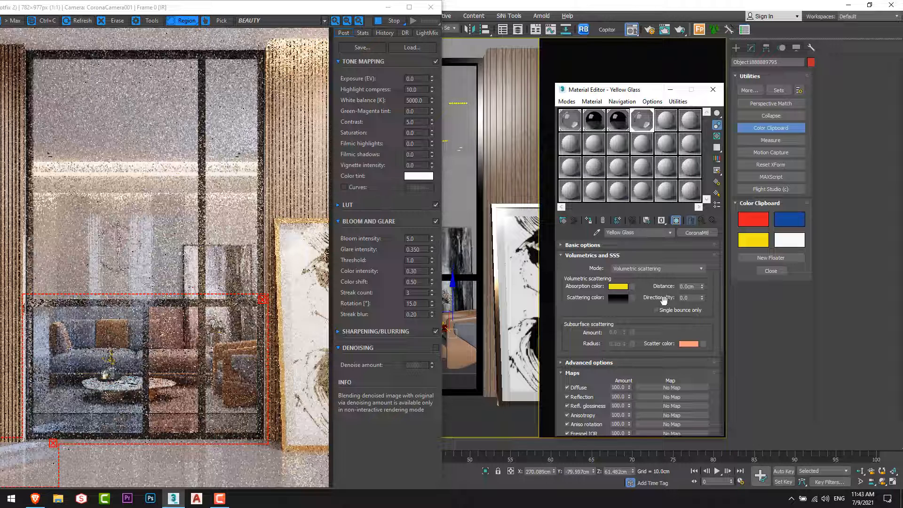
double_click(690, 287)
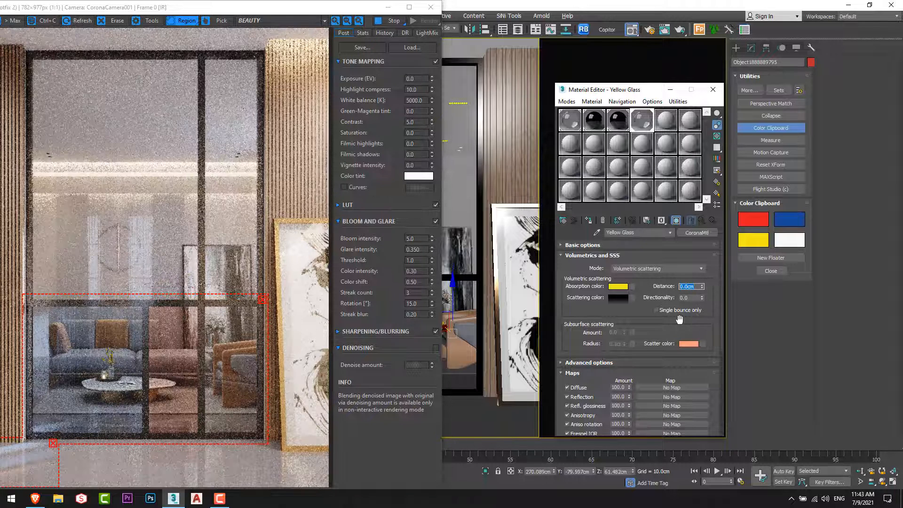
type("4")
key("Return")
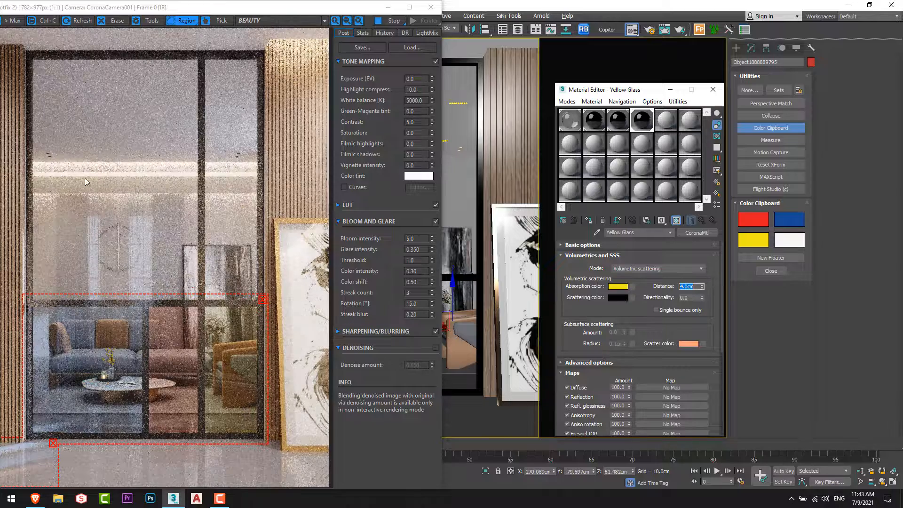
Pick the large upper pane in the render and assign the Yellow Glass material to it.
left_click(229, 20)
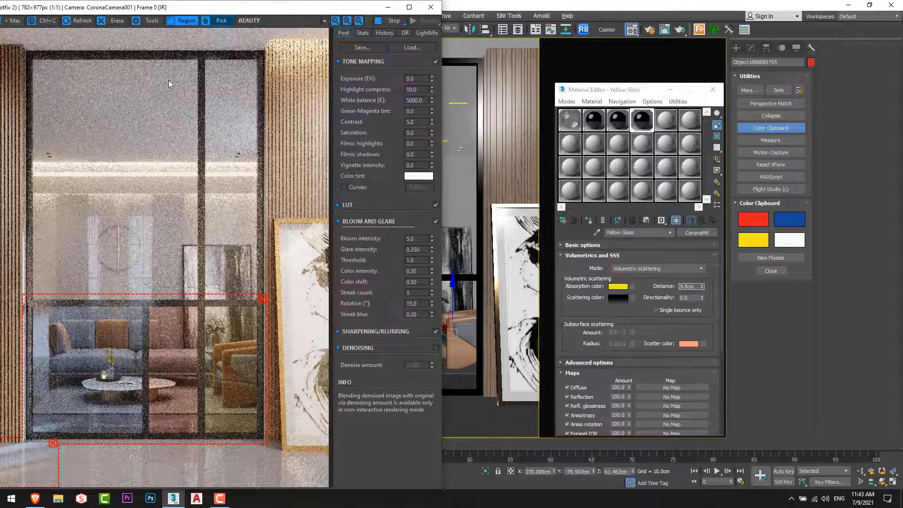
left_click(115, 112)
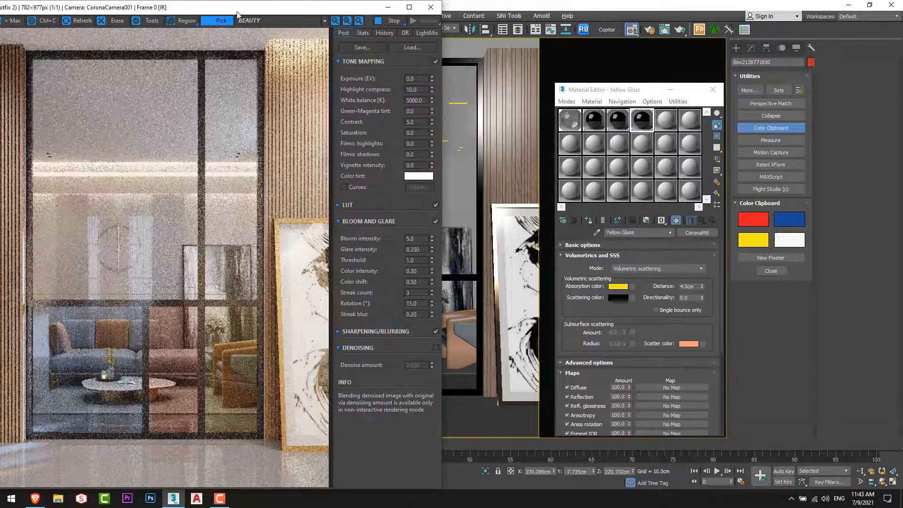
left_click_drag(351, 9, 202, 10)
left_click_drag(335, 171, 347, 173)
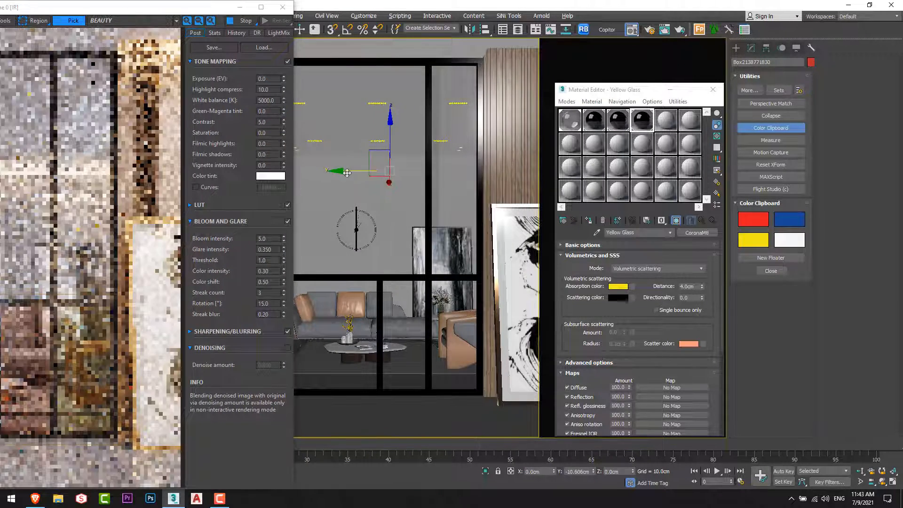
left_click_drag(131, 9, 311, 9)
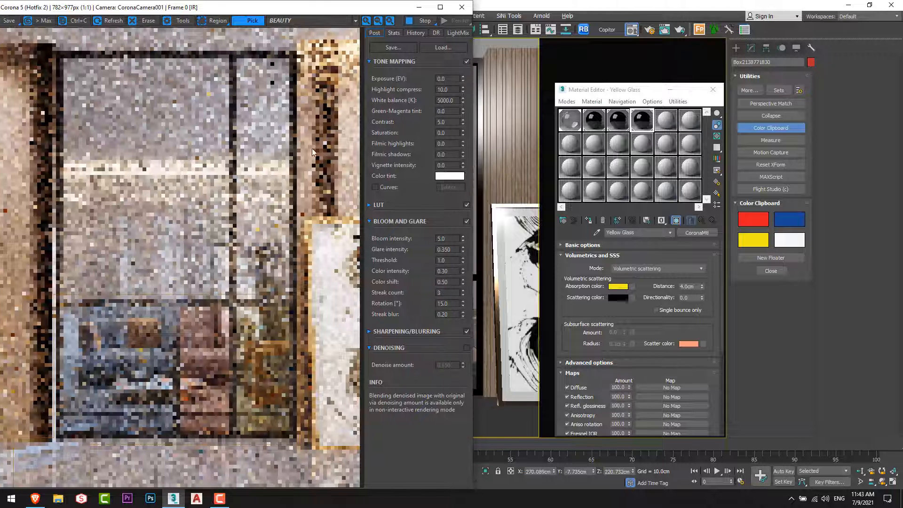
left_click(589, 220)
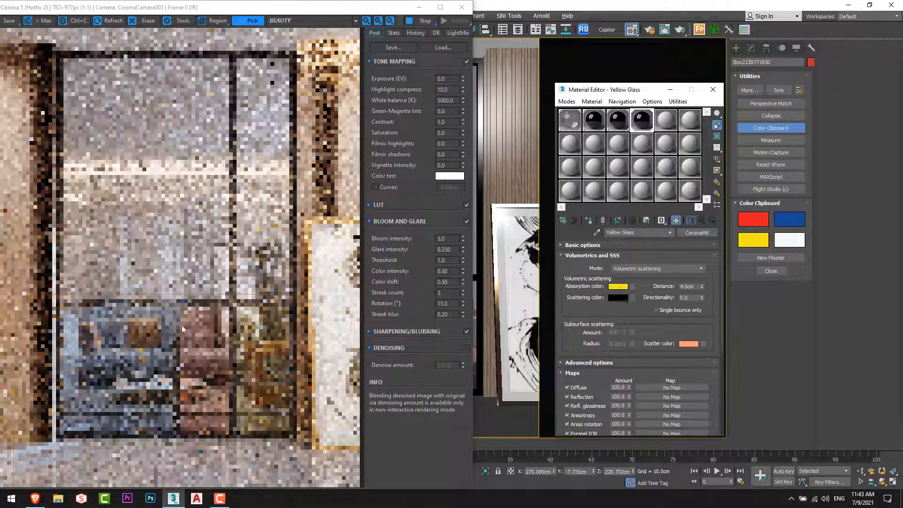
Extend the render region over the whole partition to check the coloured glass, then stop the interactive render and close the frame buffer.
left_click(214, 20)
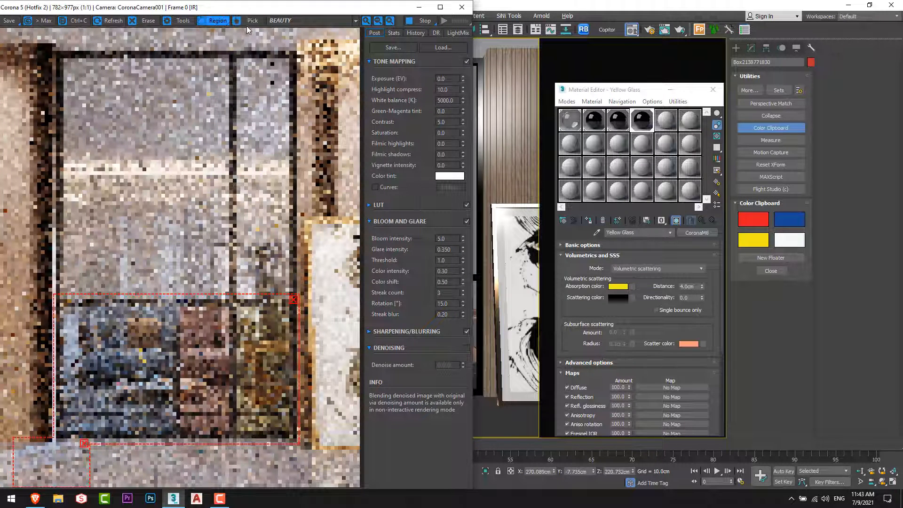
left_click_drag(175, 293, 176, 52)
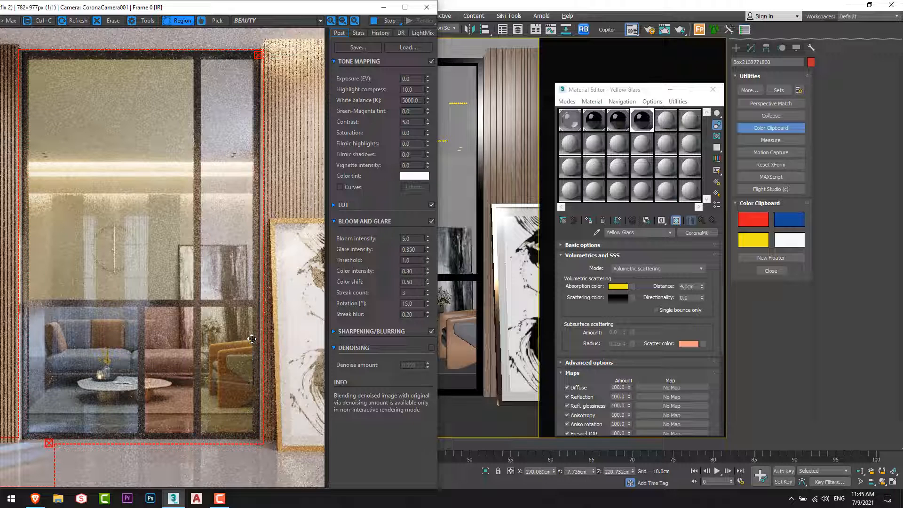
left_click(389, 21)
left_click(427, 8)
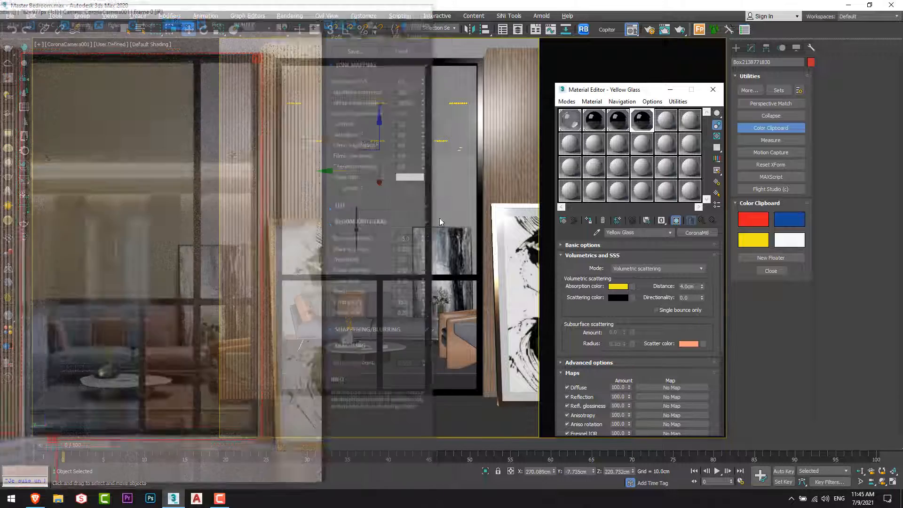
Switch from the camera view to a maximized Top viewport.
key("alt+w")
left_click(224, 120)
key("alt+w")
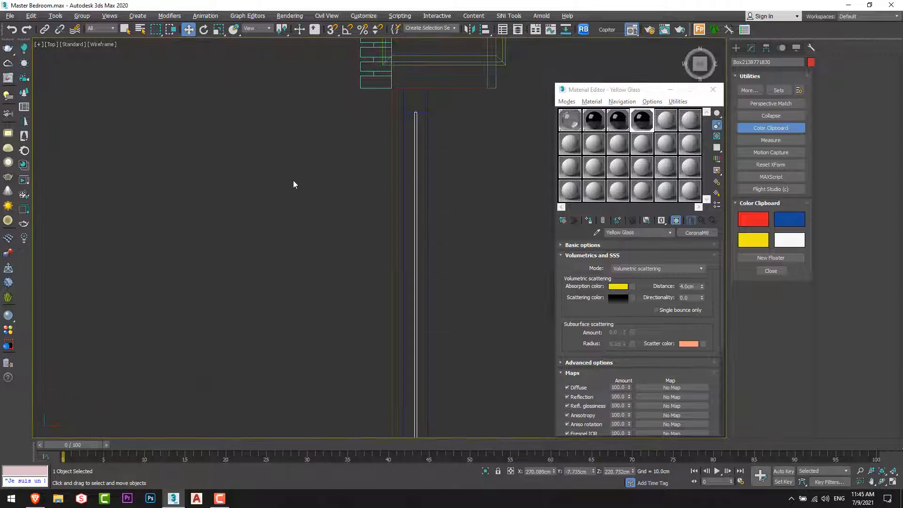
Select the whole Mondrian partition, frame and panes, inside the wall opening in the Top view.
scroll(293, 180, "down", 1)
left_click(423, 158)
scroll(419, 154, "down", 2)
scroll(404, 130, "up", 2)
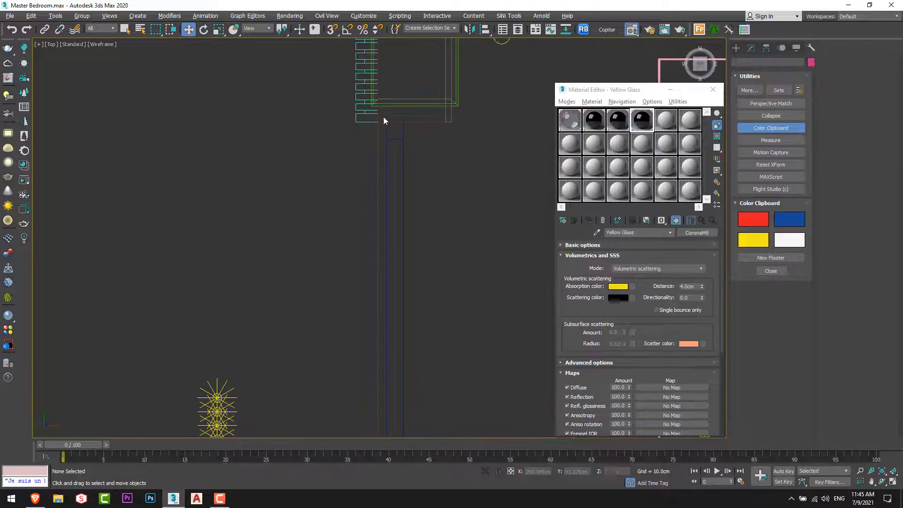
scroll(397, 187, "down", 2)
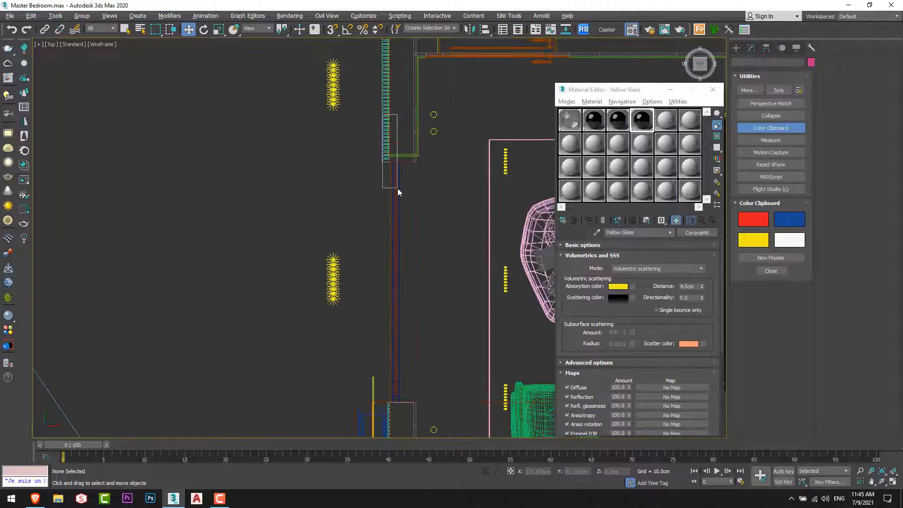
key("s")
key("s")
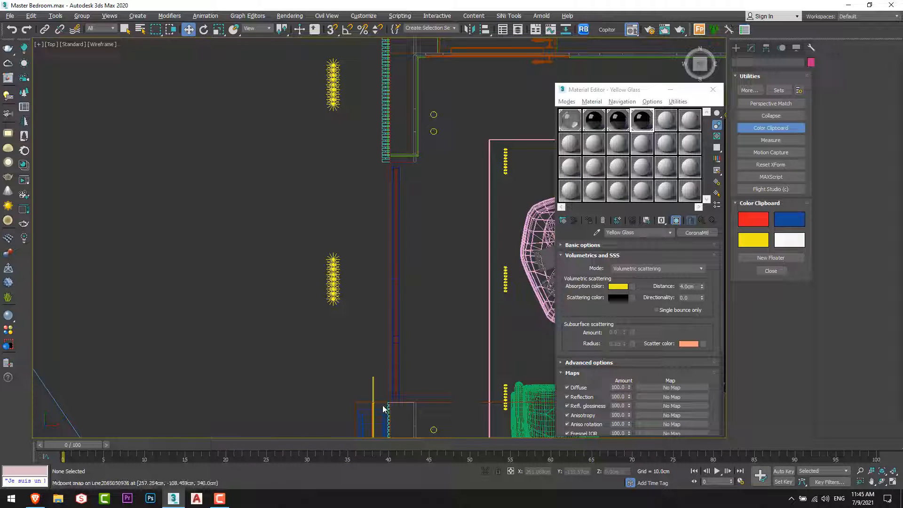
left_click_drag(398, 382, 409, 160)
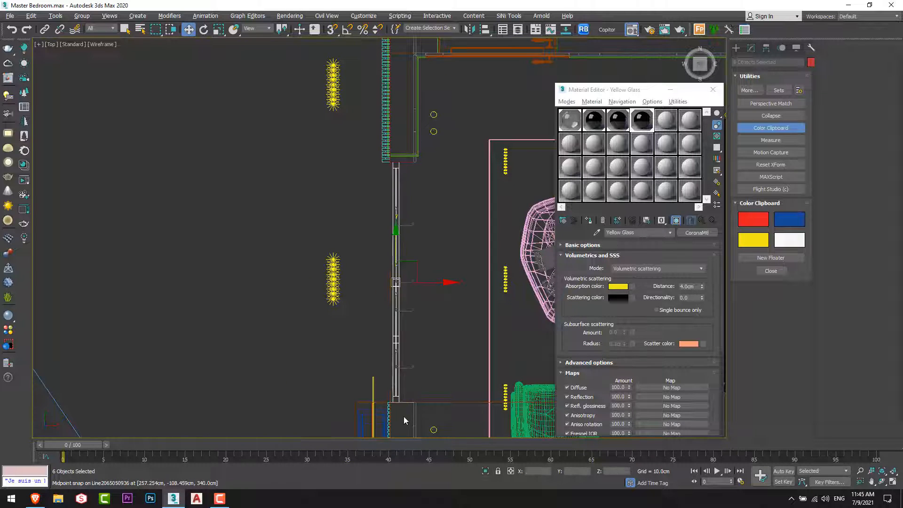
Move the selected partition out of the building into the empty space beside it in the Perspective view, then deselect it.
key("alt+w")
right_click(414, 370)
key("alt+w")
scroll(349, 311, "down", 5)
middle_click_drag(330, 303, 295, 288, "alt")
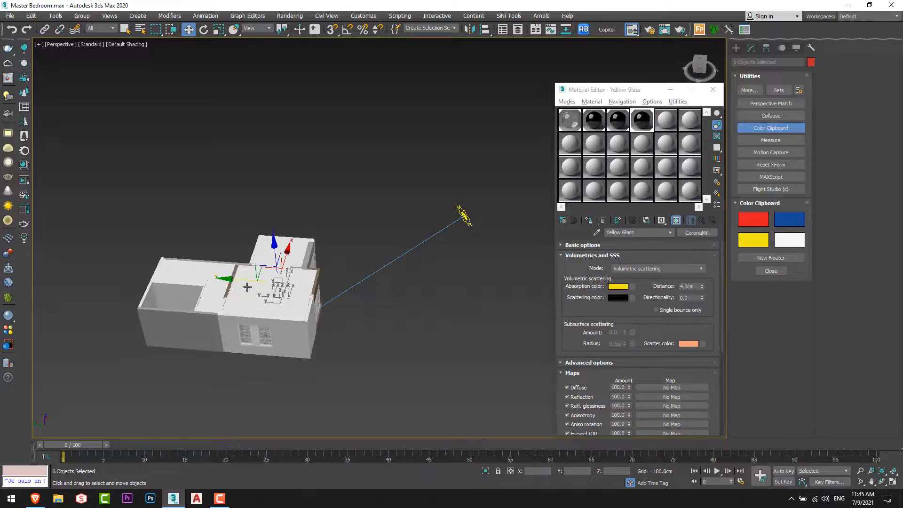
left_click_drag(254, 283, 371, 298)
scroll(382, 299, "up", 5)
left_click(513, 337)
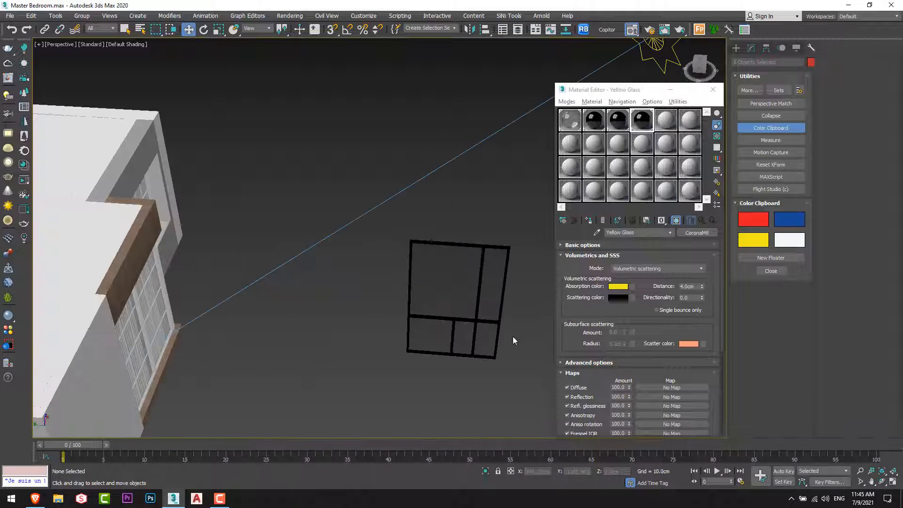
In the Top view, draw a thin snapped box across the cleared wall opening, about 201.45 cm long with a height of -380 cm.
middle_click_drag(524, 341, 476, 324)
key("t")
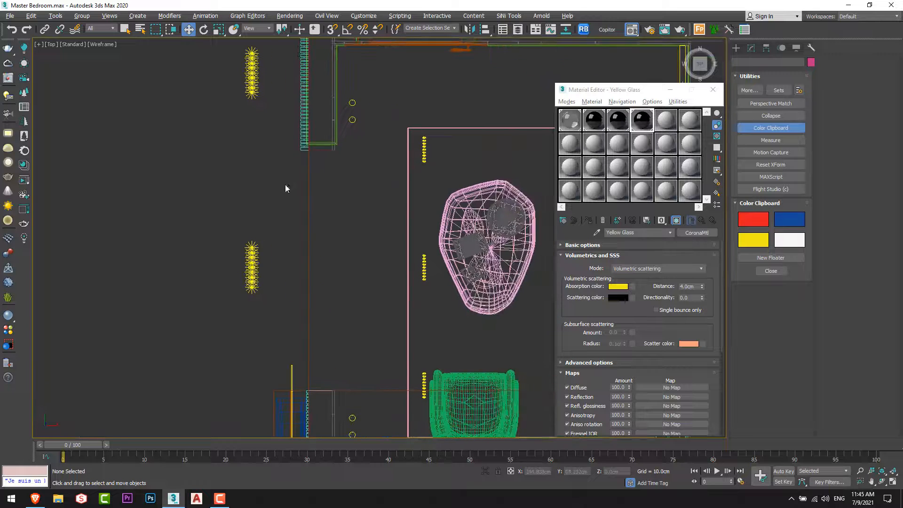
right_click(284, 188)
left_click(295, 163)
key("s")
left_click_drag(318, 151, 317, 390)
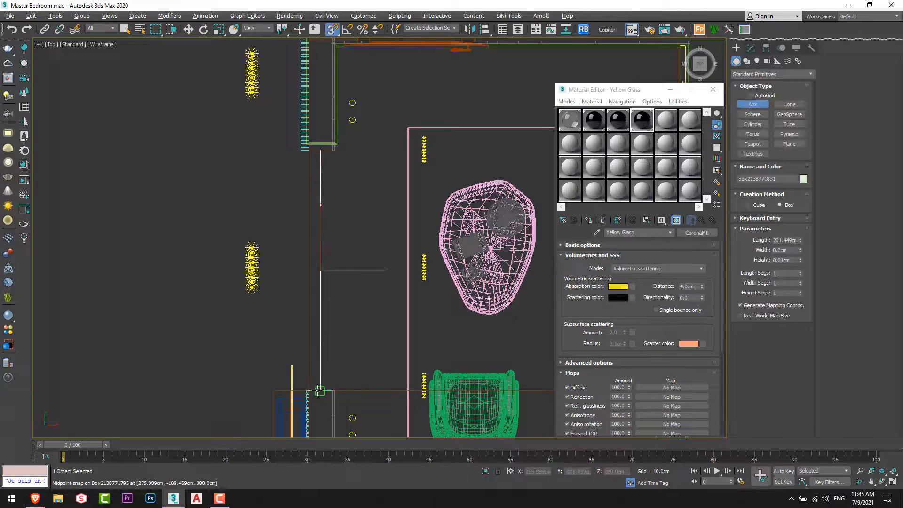
left_click(334, 151)
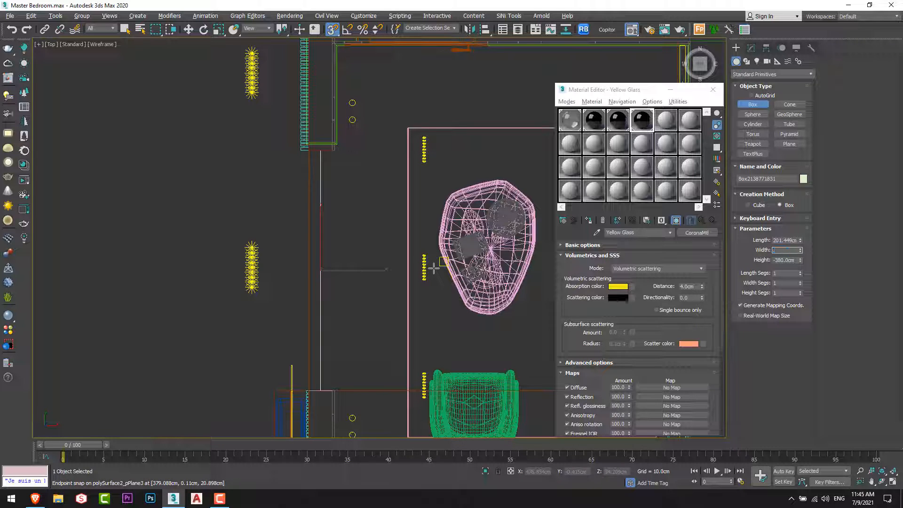
key("w")
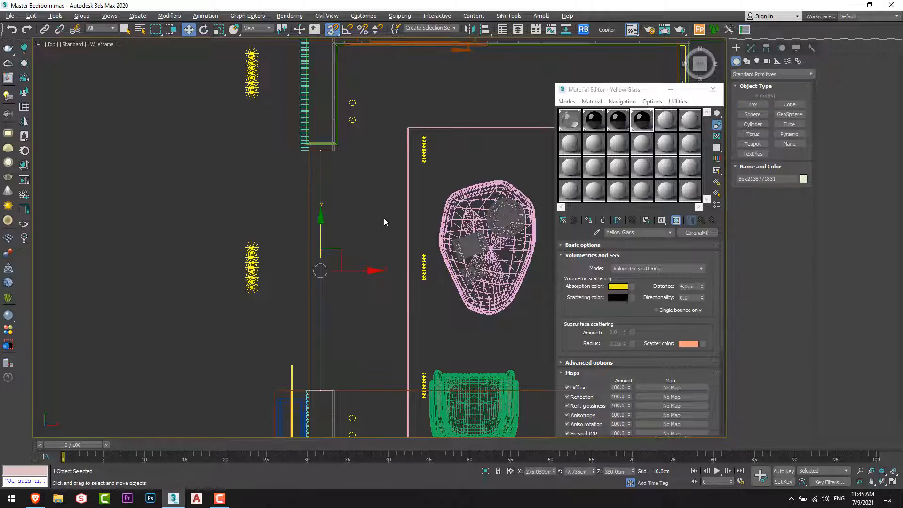
Show the camera view, copy the Glass Clear material into the fifth sample slot and rename the copy Gradiant Glass.
key("alt+w")
middle_click(315, 258)
key("alt+w")
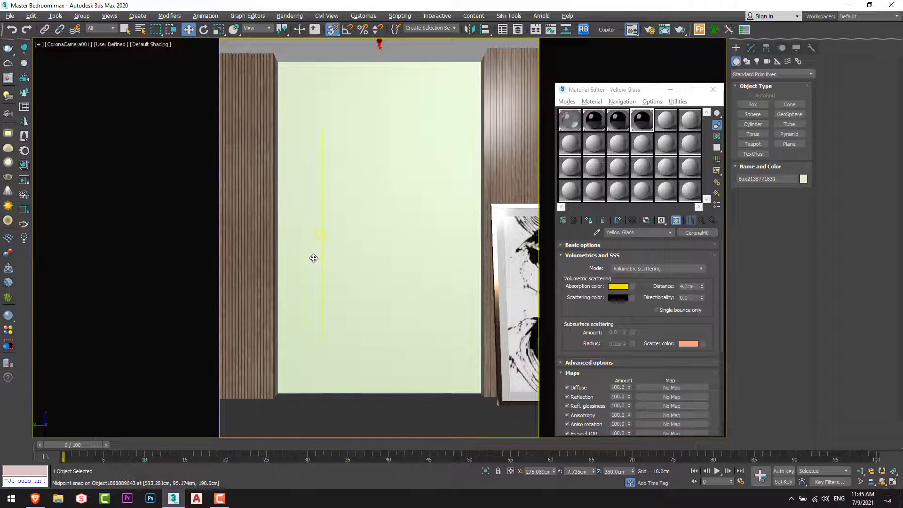
left_click(666, 120)
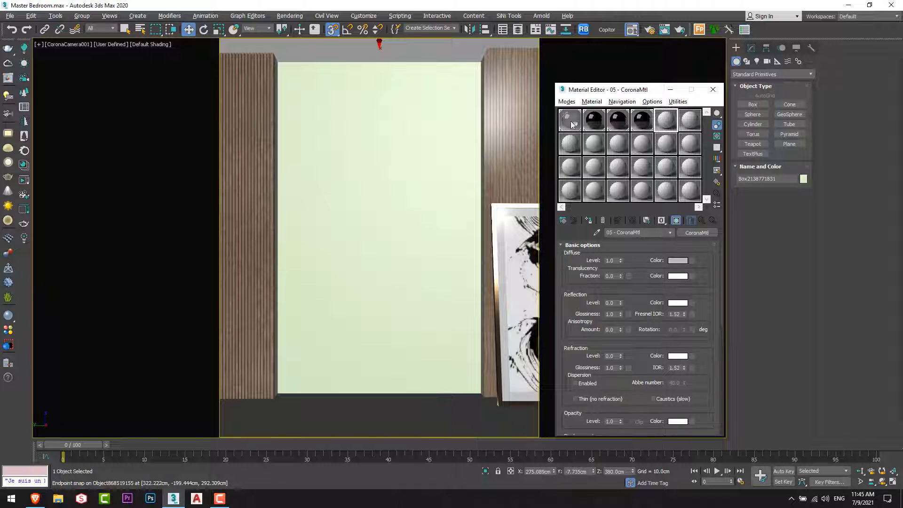
left_click_drag(570, 121, 672, 121)
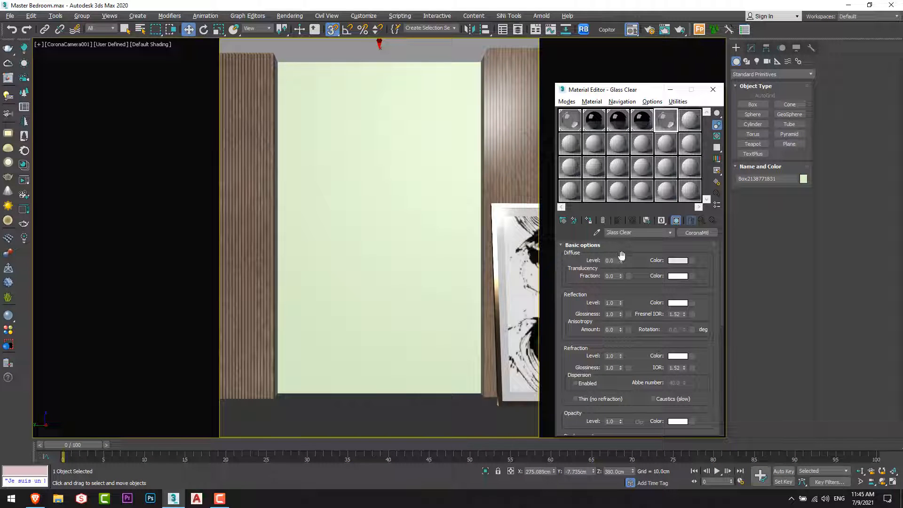
type("Gradiant Glass")
left_click(648, 247)
left_click(648, 247)
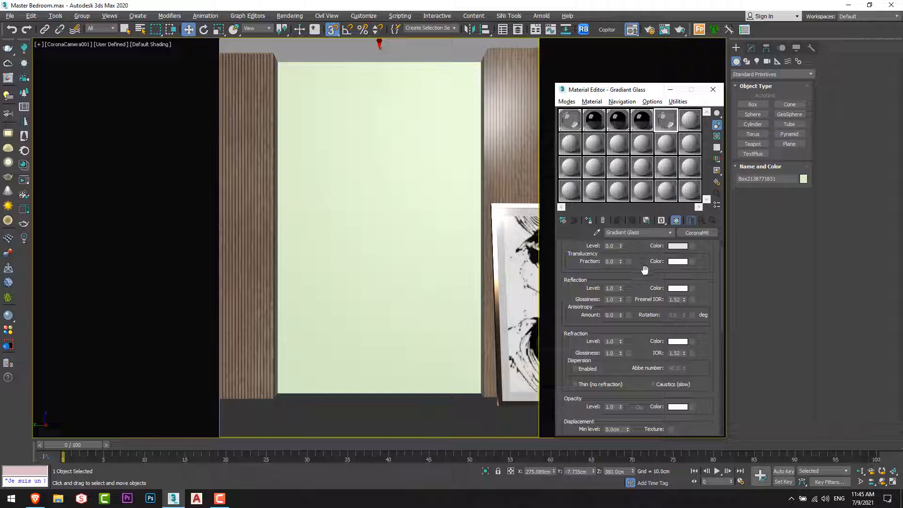
Assign Gradiant Glass to the new pane and load a Gradient map into its volumetric absorption color.
scroll(644, 271, "down", 5)
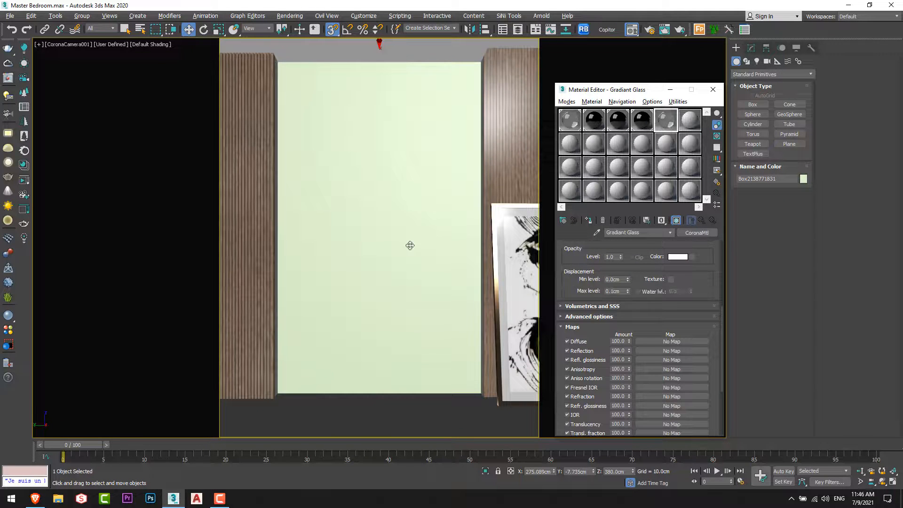
left_click(588, 220)
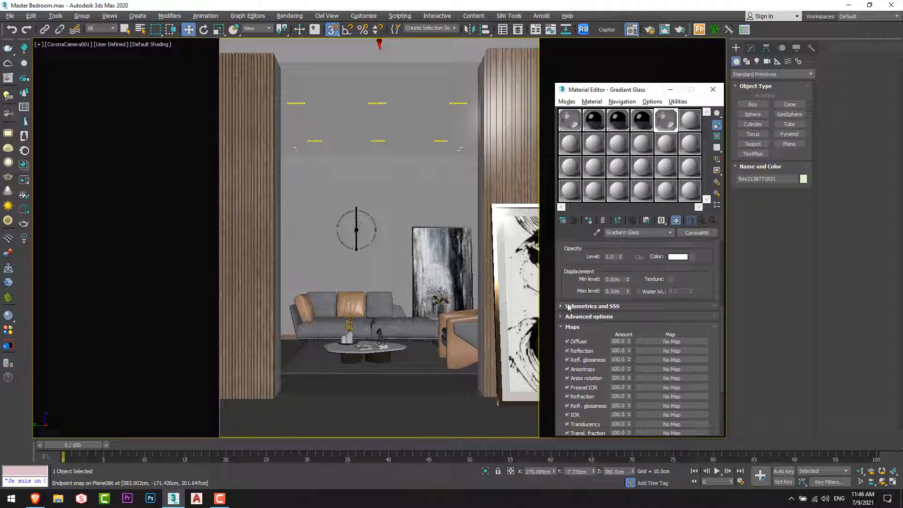
left_click(602, 307)
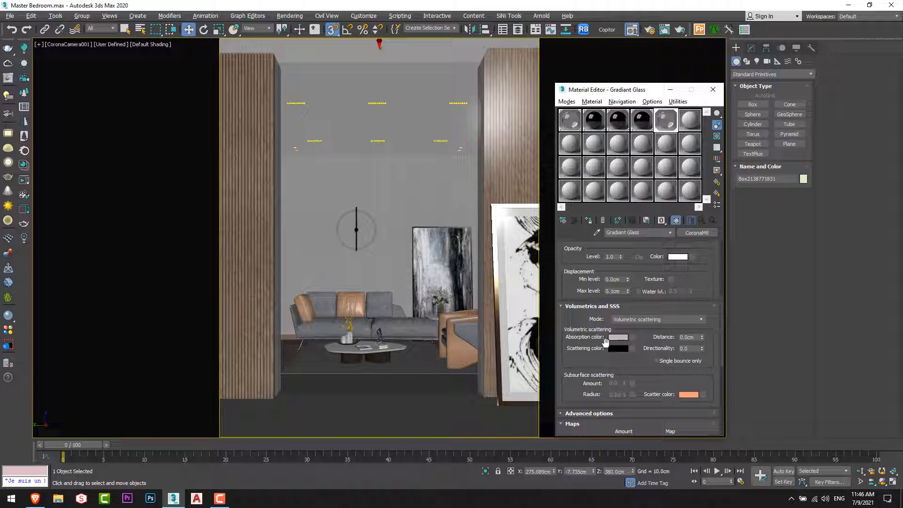
left_click(631, 338)
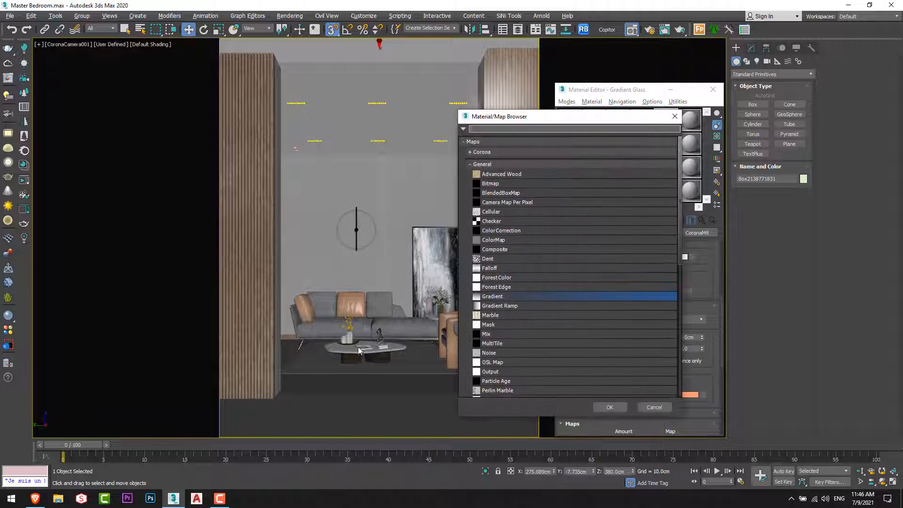
double_click(506, 297)
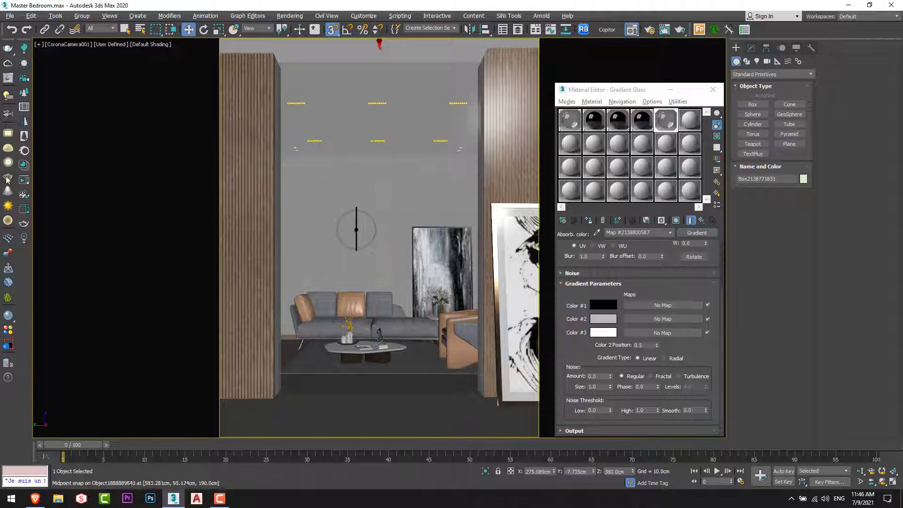
Start the Corona interactive render and set the gradient's Color #1 to the yellow sampled from the Color Clipboard.
left_click(24, 180)
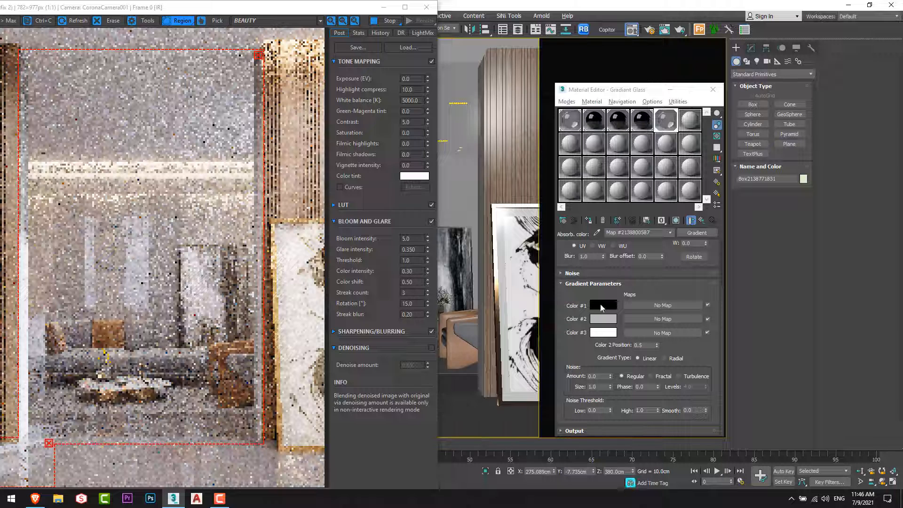
left_click(597, 307)
left_click(811, 47)
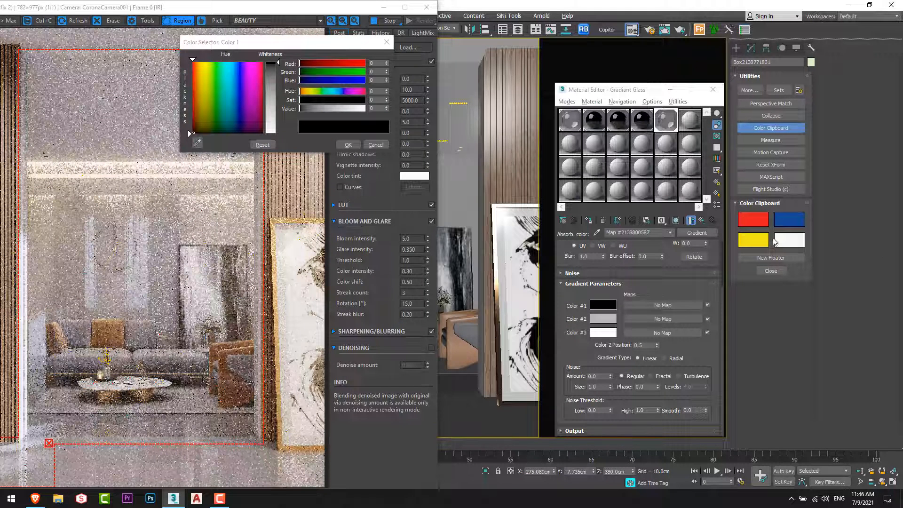
left_click(197, 142)
left_click(753, 240)
left_click(346, 144)
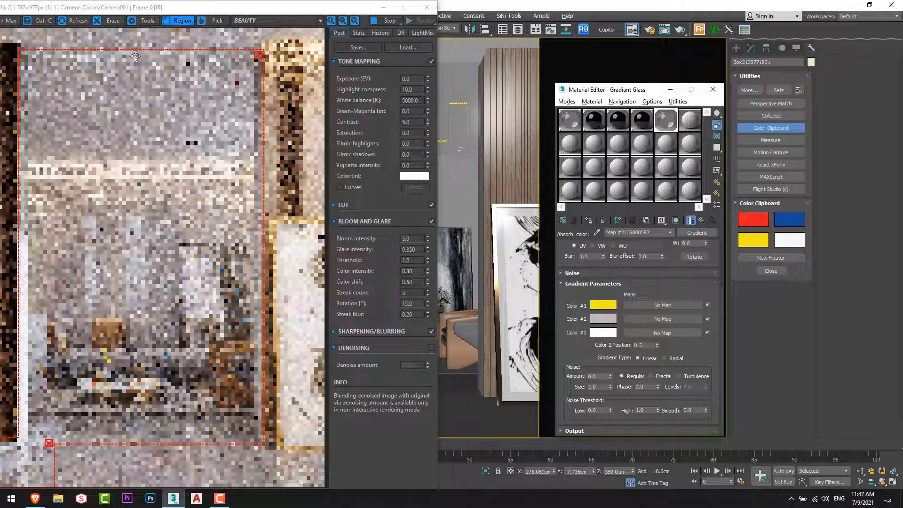
Extend the render region slightly above the opening and set the Gradiant Glass absorption distance to 1 cm.
left_click_drag(135, 49, 135, 47)
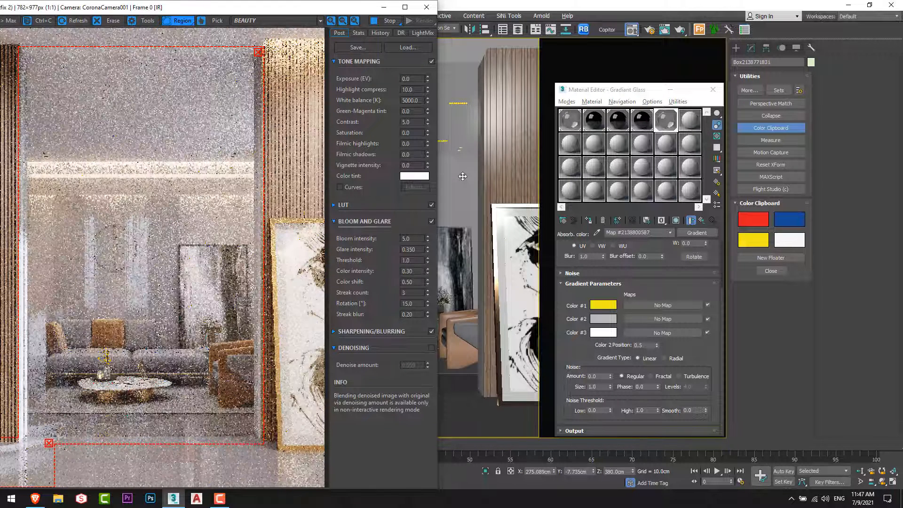
left_click(702, 221)
scroll(696, 388, "down", 5)
scroll(696, 382, "down", 5)
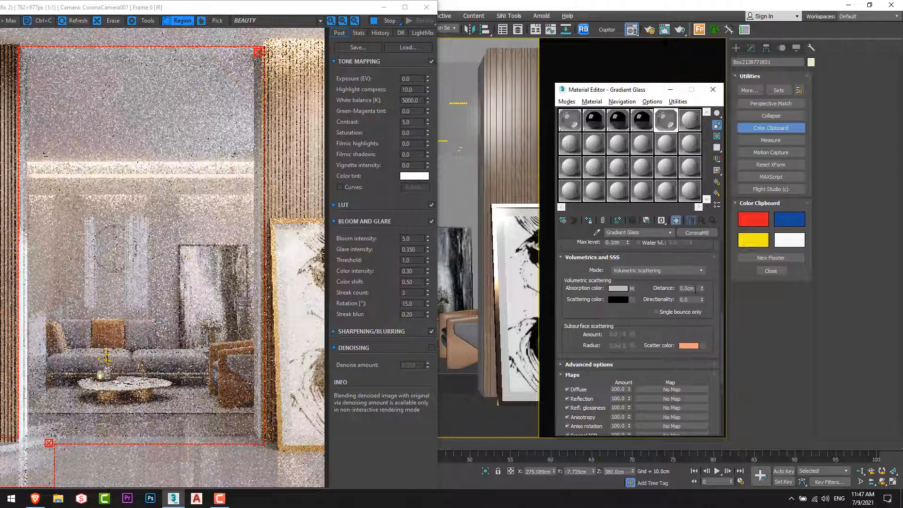
double_click(696, 288)
type("1")
key("Return")
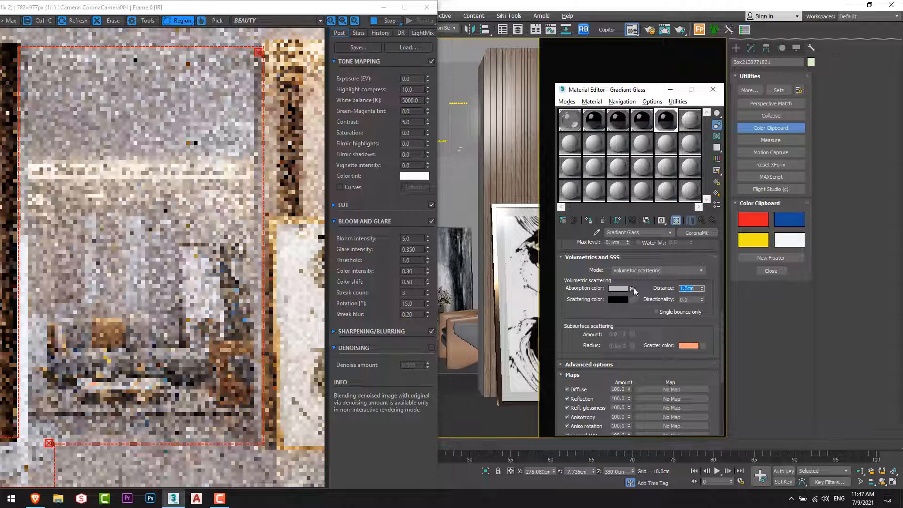
Swap the gradient's Color #1 and Color #3 so that white is first and yellow is third.
left_click(634, 289)
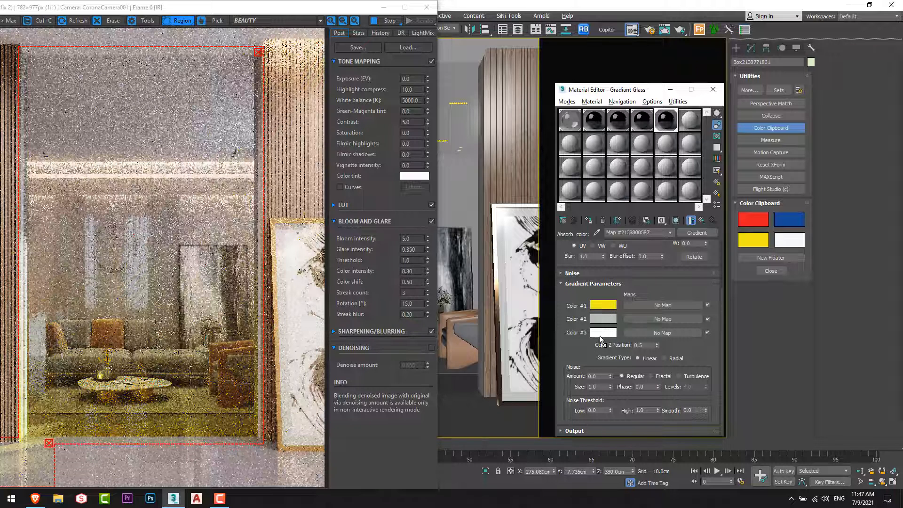
left_click_drag(601, 338, 617, 304)
left_click(594, 268)
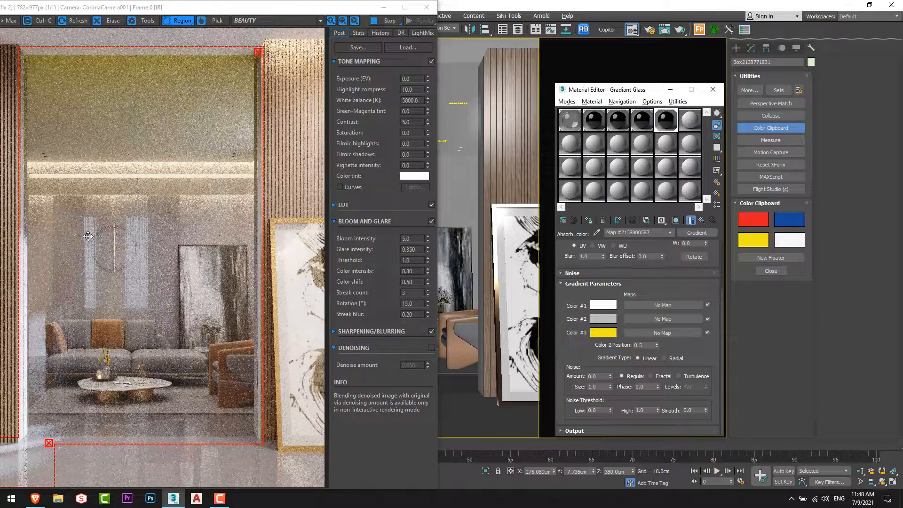
left_click(88, 237)
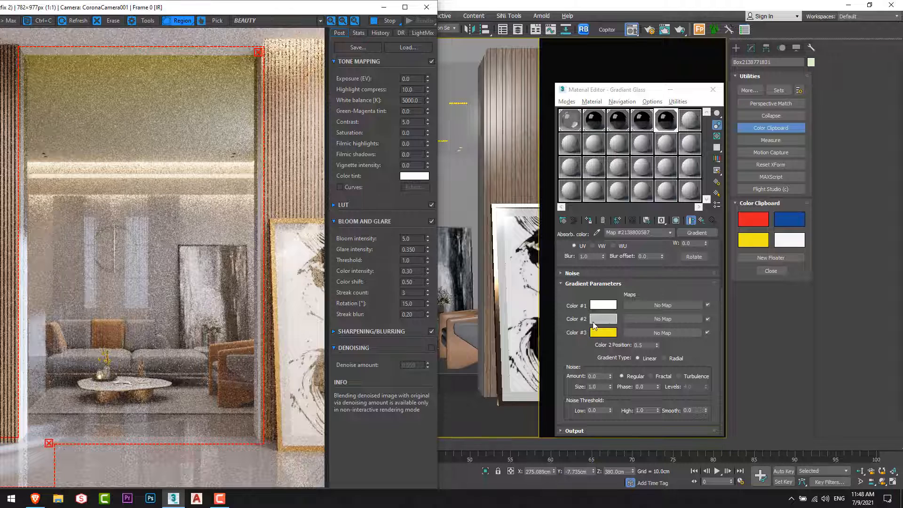
Set the gradient's Color #2 to the red sampled from the Color Clipboard.
left_click(604, 320)
left_click(198, 143)
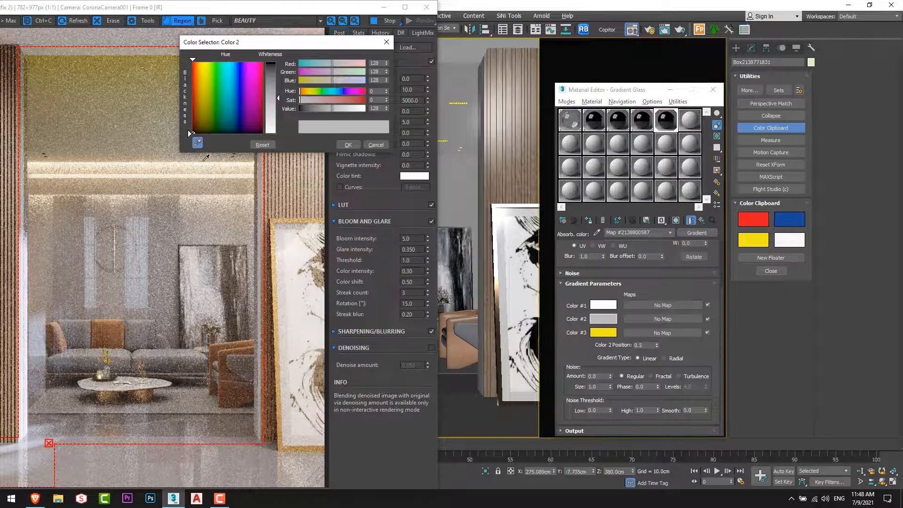
left_click(755, 219)
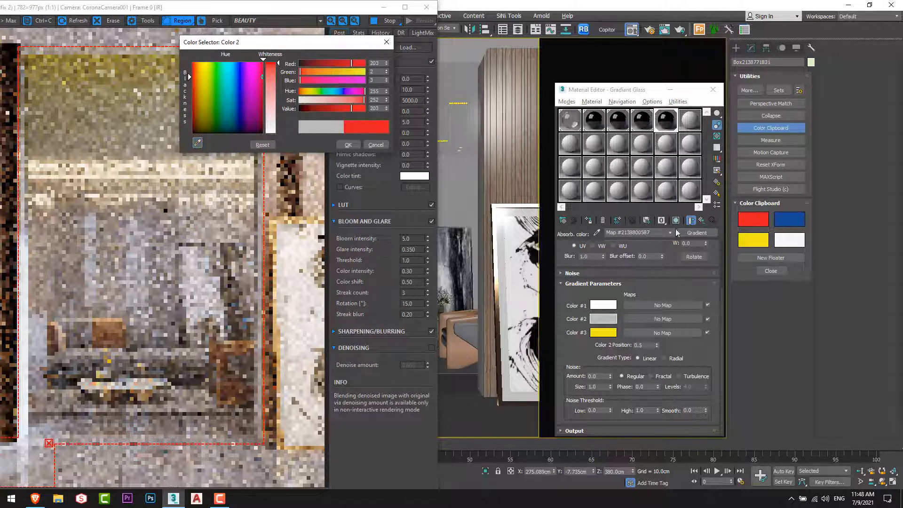
left_click(349, 145)
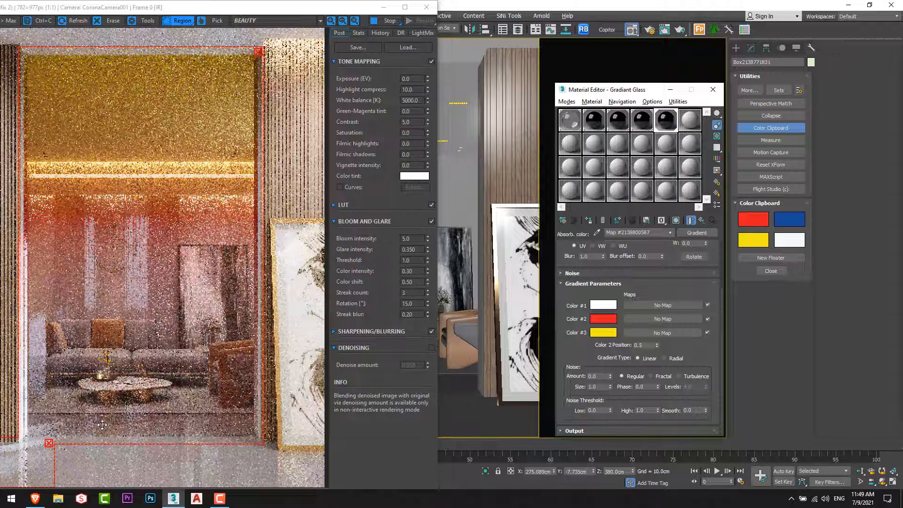
Set the gradient's Color #1 to the blue from the Color Clipboard and shift the frame buffer window to show the whole opening.
left_click(599, 306)
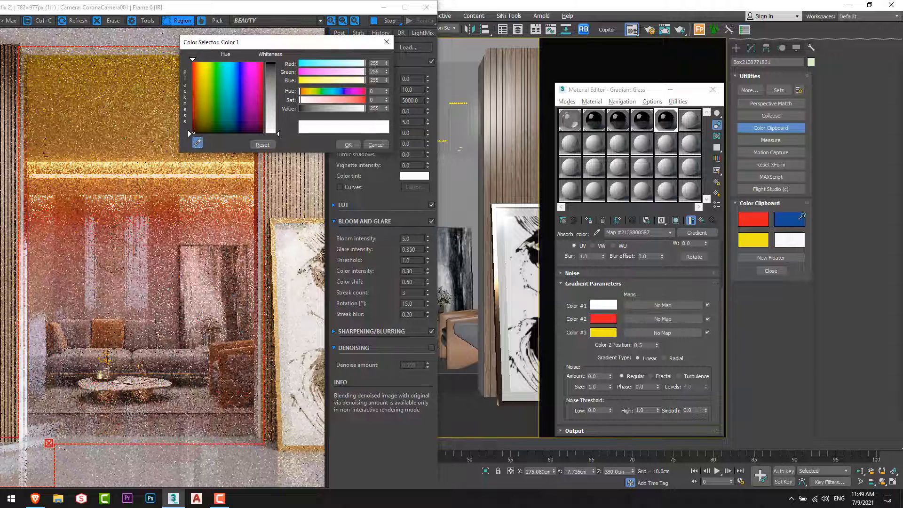
left_click(801, 217)
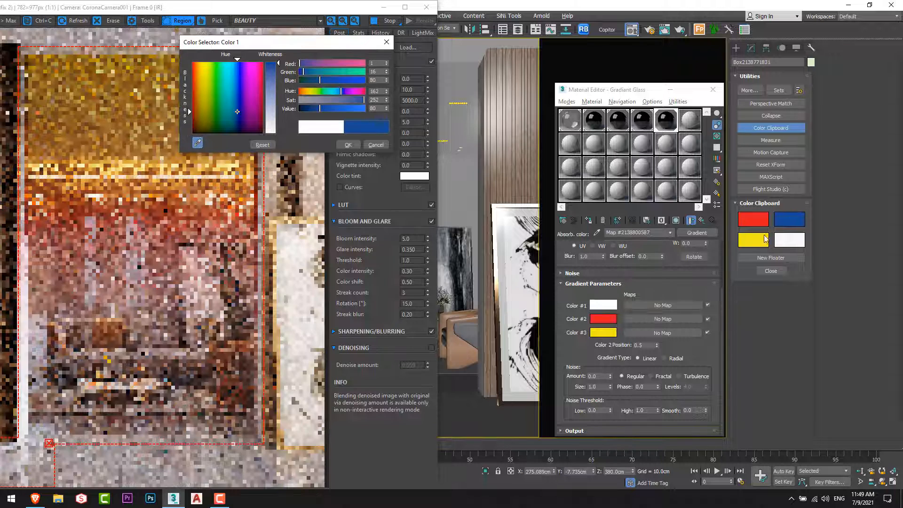
left_click(352, 144)
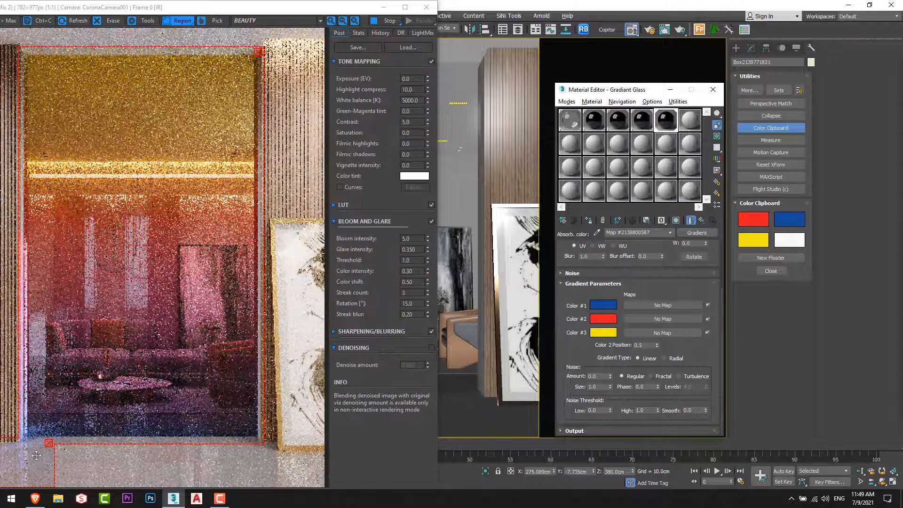
left_click_drag(107, 9, 163, 7)
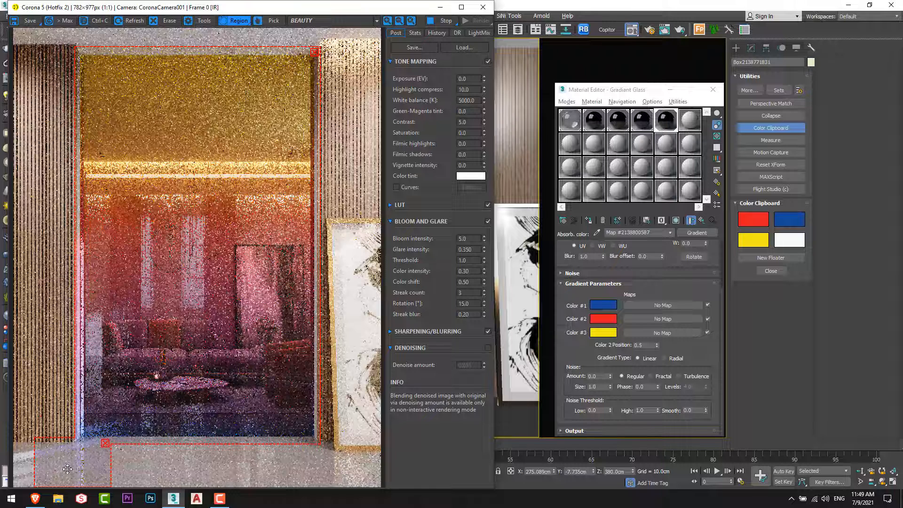
Return to the Gradiant Glass material and set its volumetric absorption distance to 4 cm.
left_click(702, 221)
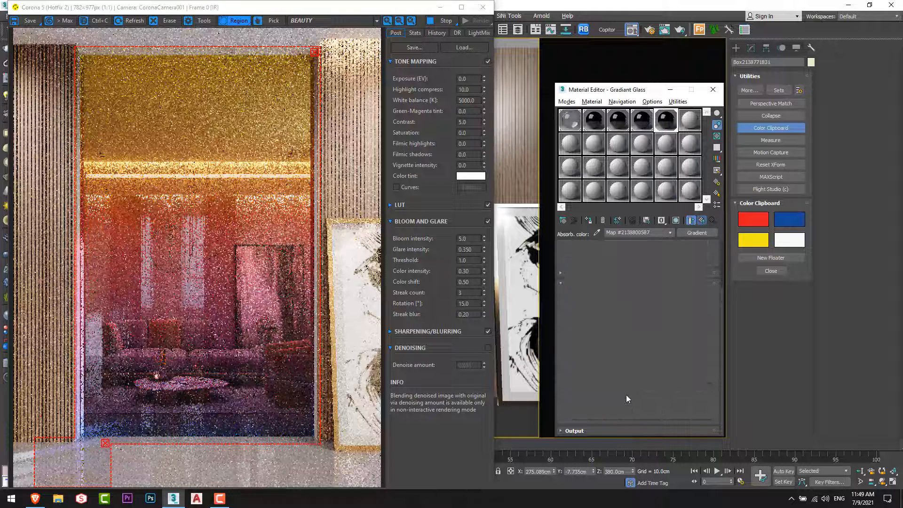
scroll(686, 339, "down", 5)
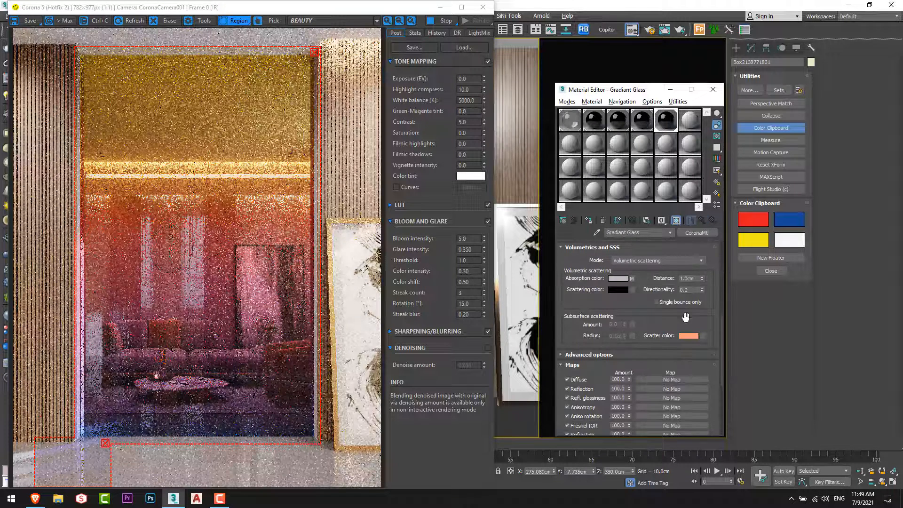
scroll(661, 308, "up", 1)
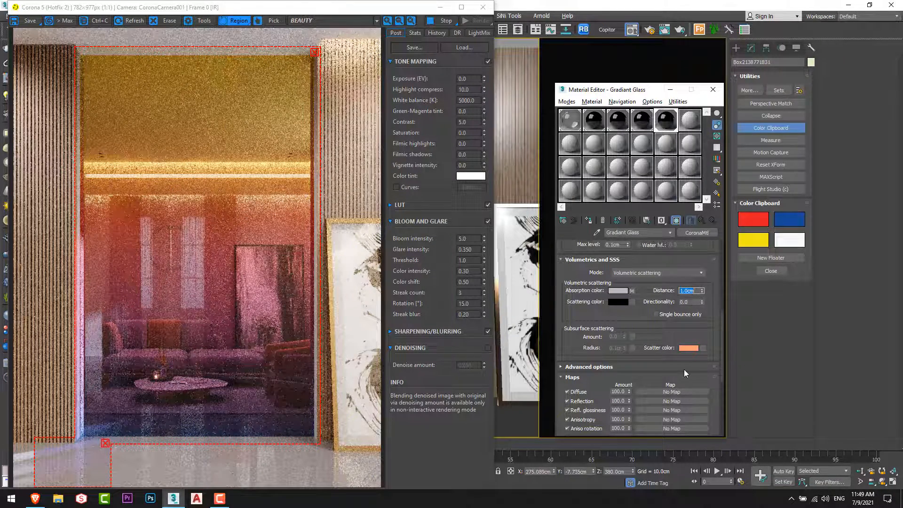
type("4")
key("Return")
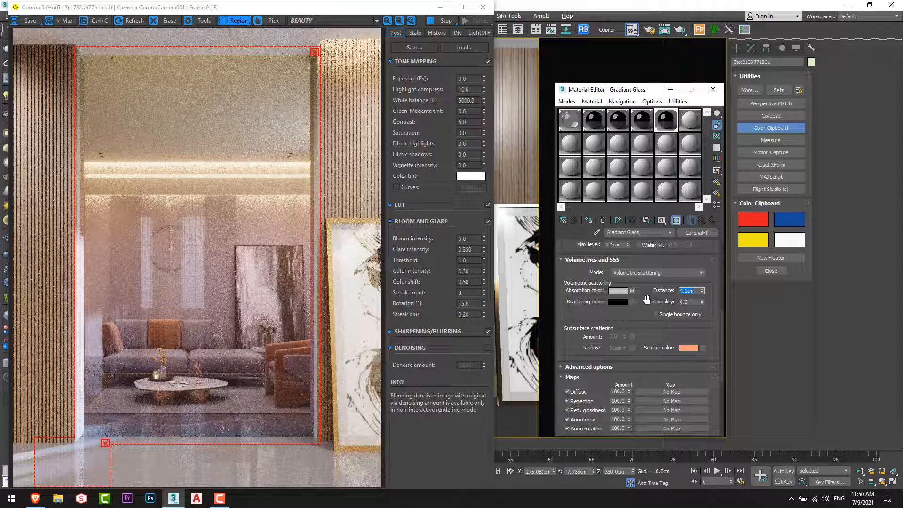
Swap Color #1 and Color #3 of the absorption gradient so that yellow is first and blue is third.
left_click(632, 290)
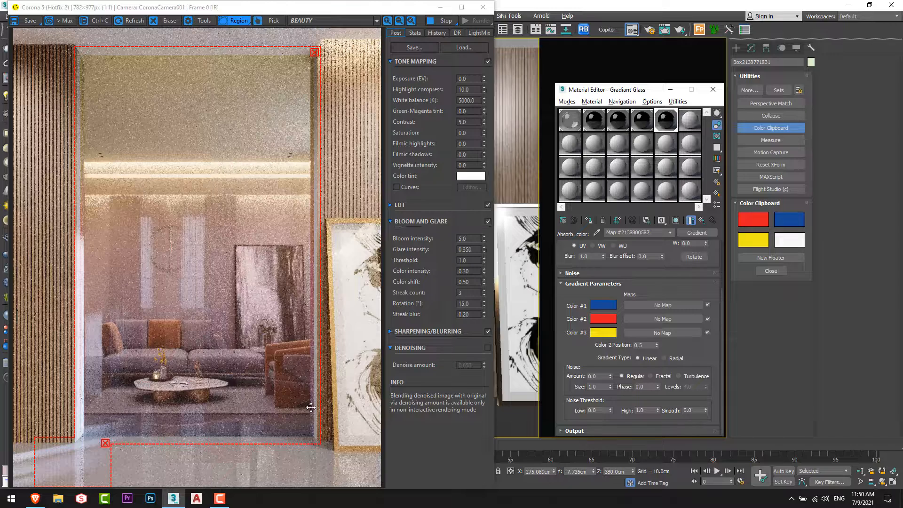
left_click_drag(598, 309, 604, 333)
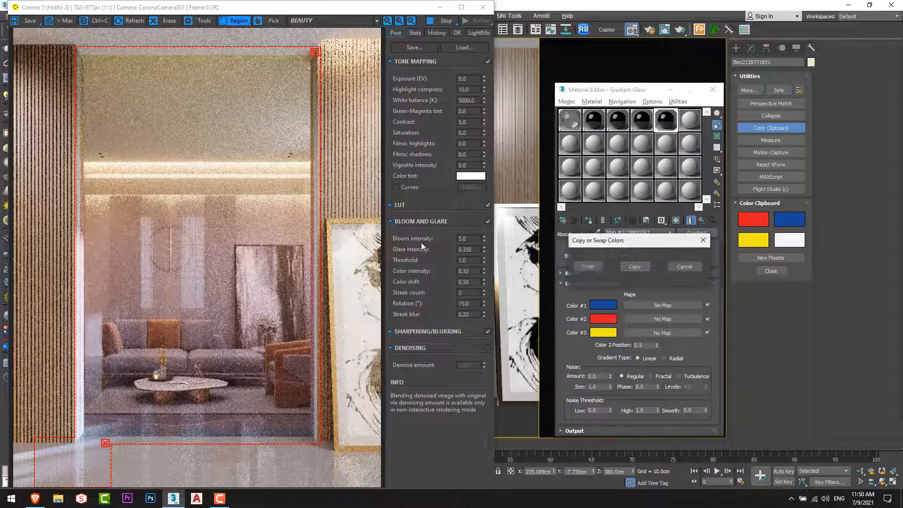
left_click(585, 266)
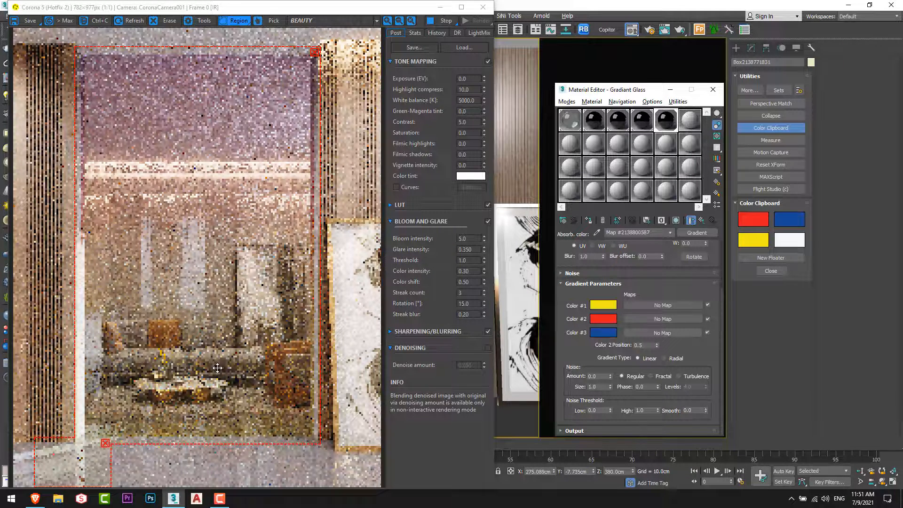
Raise the Gradiant Glass volumetric absorption distance to 5 cm.
left_click(701, 222)
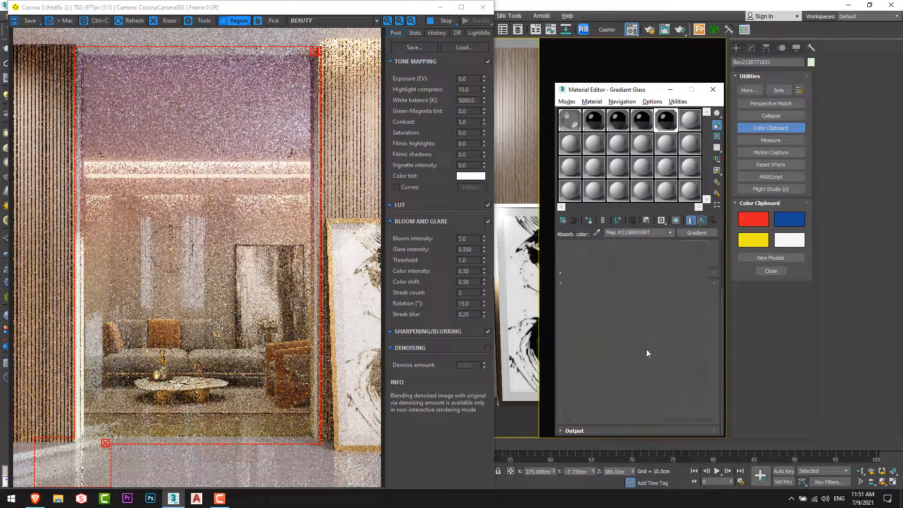
scroll(668, 339, "down", 10)
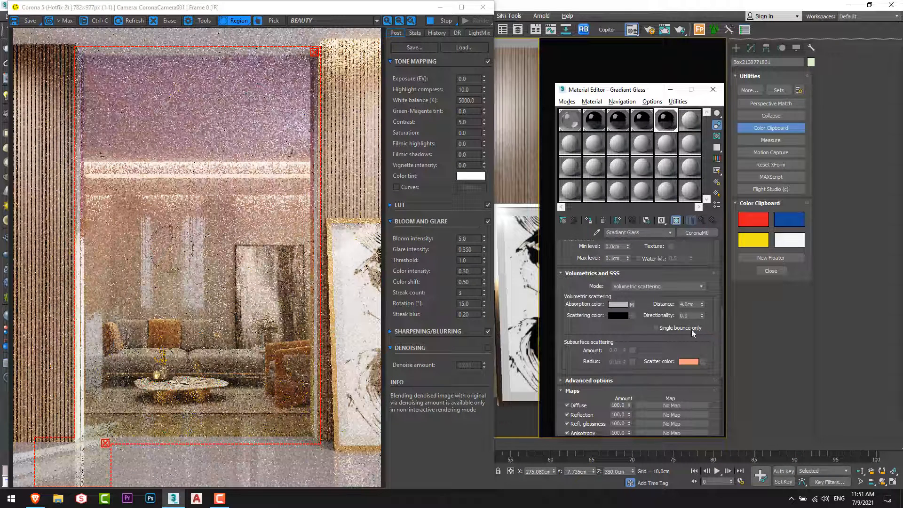
double_click(697, 304)
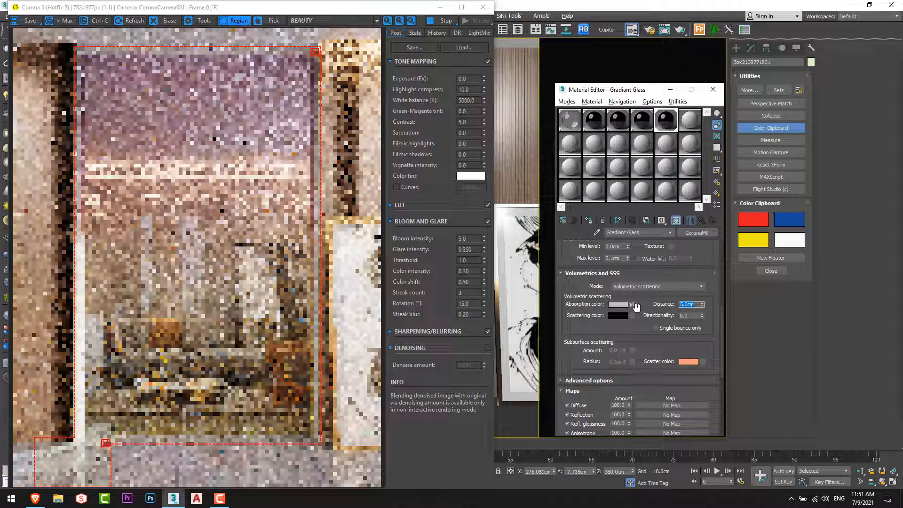
Change the absorption gradient type to Radial and swap Color #1 and Color #3 so that blue is first and yellow is third.
left_click(633, 304)
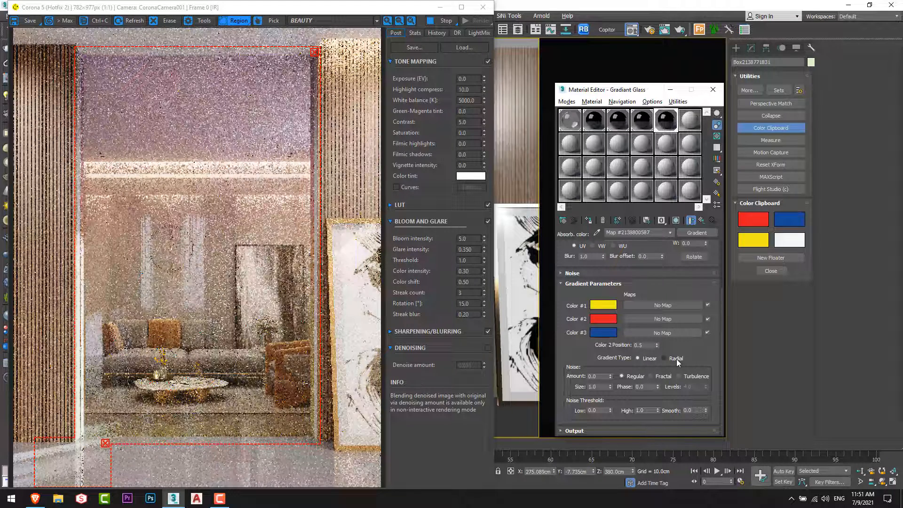
left_click(676, 359)
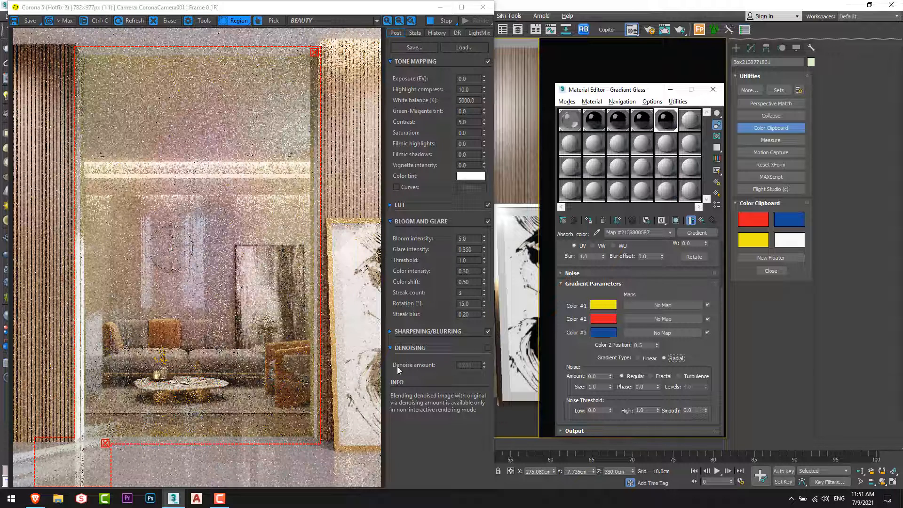
left_click_drag(604, 311, 603, 336)
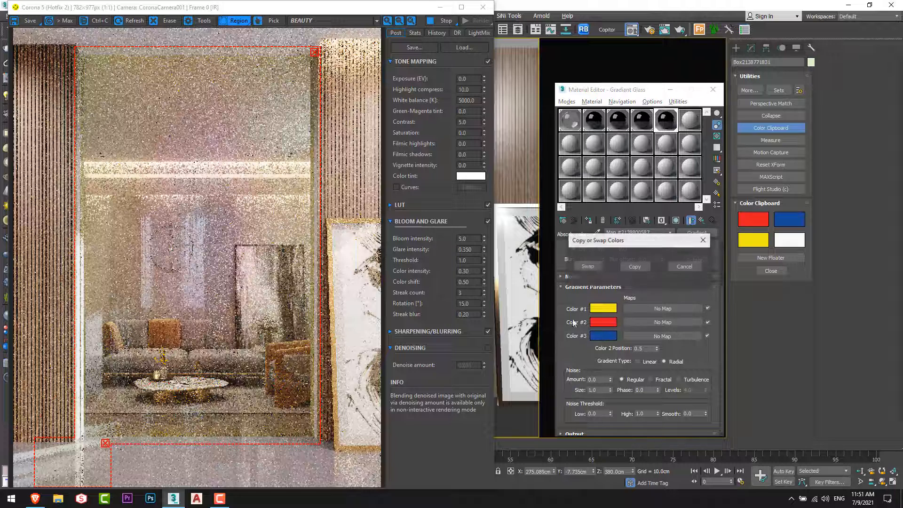
left_click(595, 269)
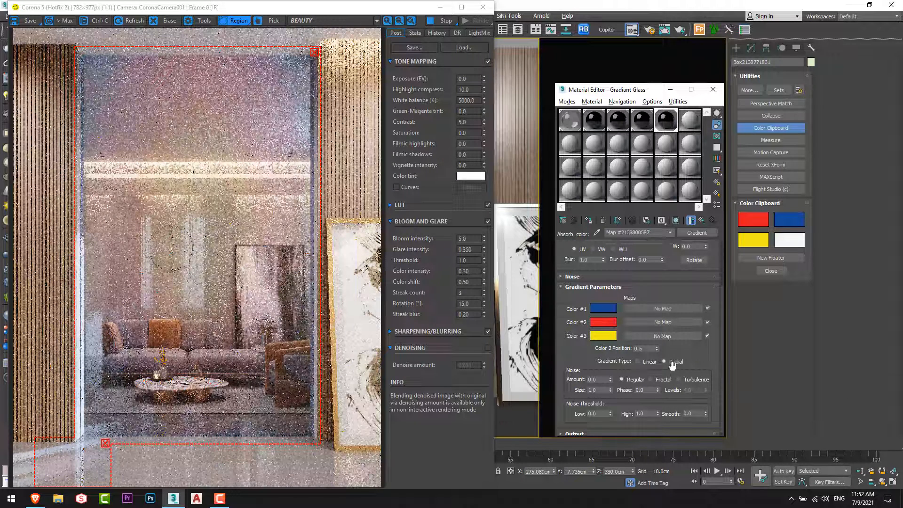
Set the absorption gradient type back to Linear and select the second sample material in the Material Editor.
left_click(638, 361)
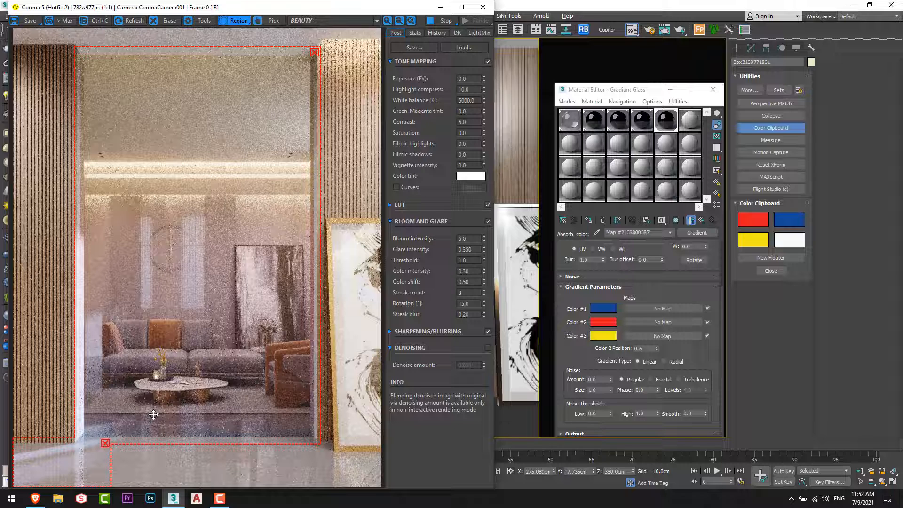
left_click(604, 120)
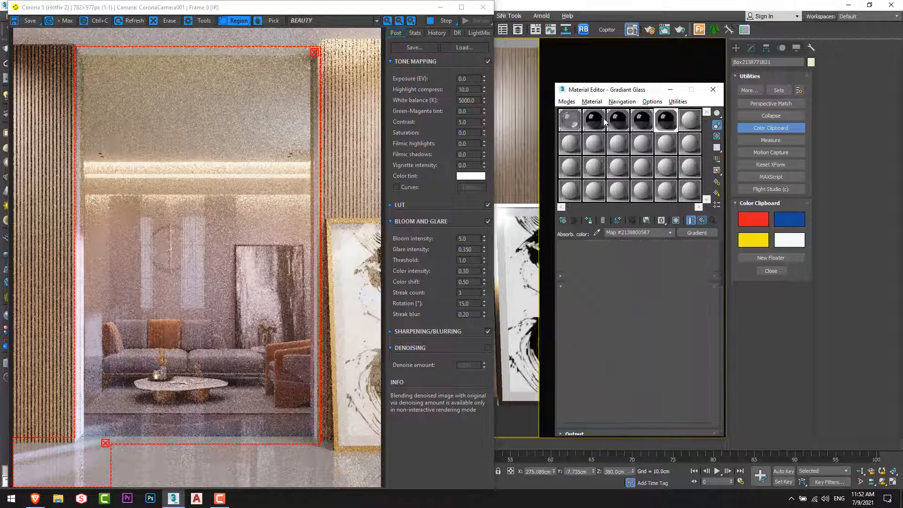